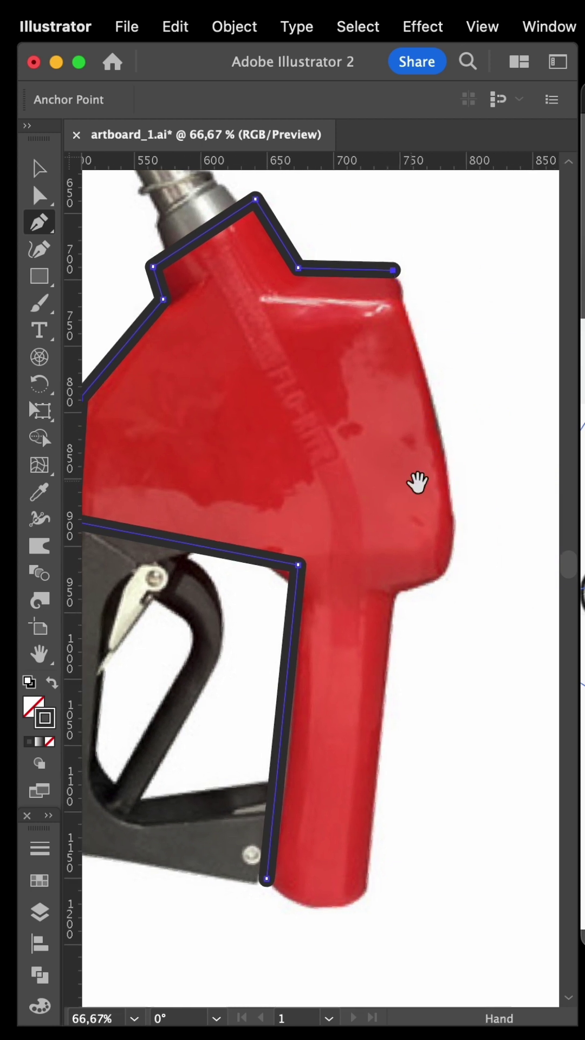
Finish tracing the red nozzle body with the Pen tool around its rear edge and grip, closing the path
click(467, 566)
click(391, 585)
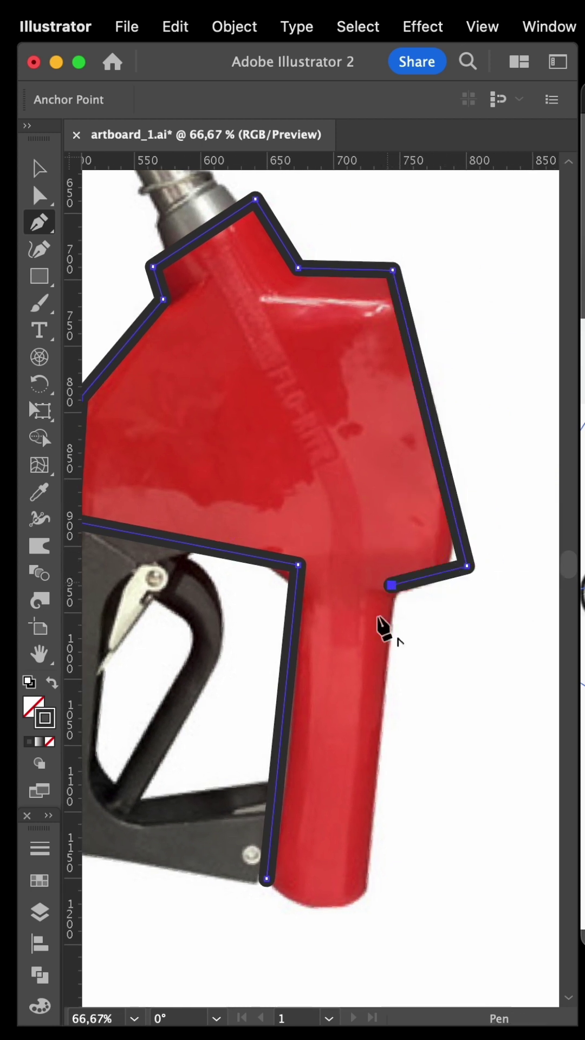
click(366, 894)
click(266, 878)
Trace the black guard frame as a closed path, overlapping the red body where the two parts meet
scroll(276, 742, left, 5)
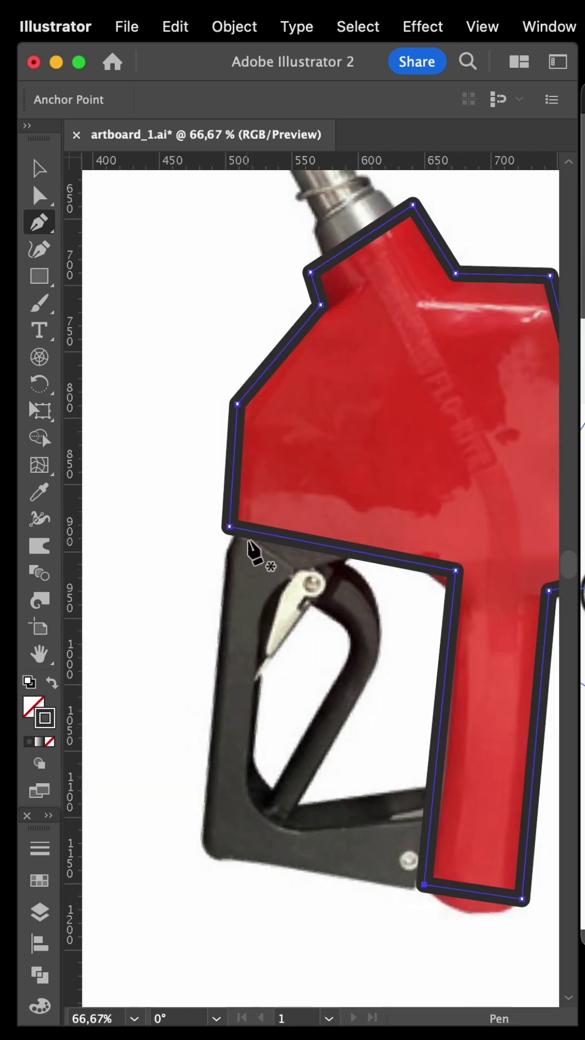
click(249, 509)
click(230, 551)
click(200, 852)
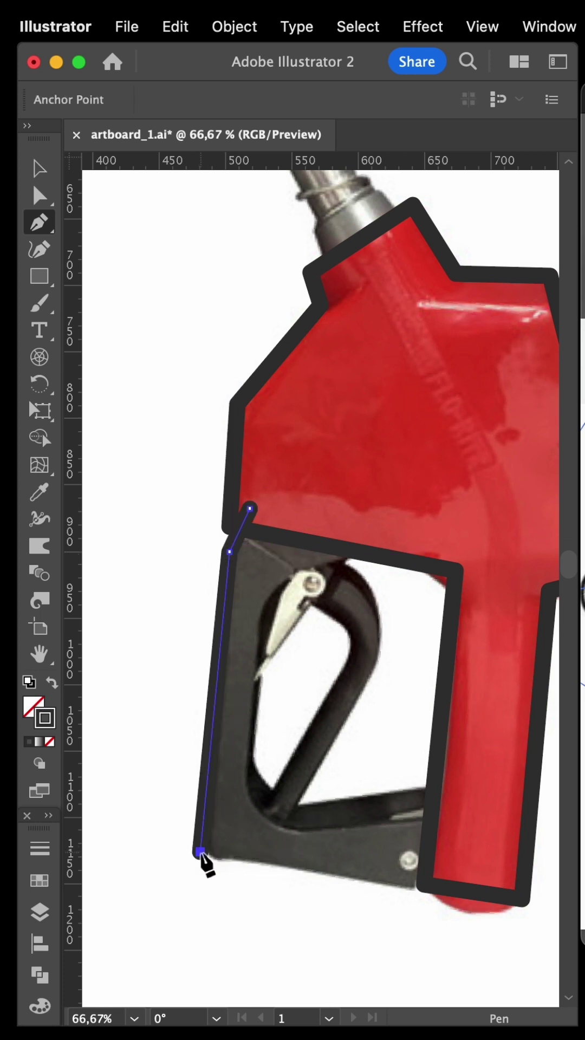
click(425, 884)
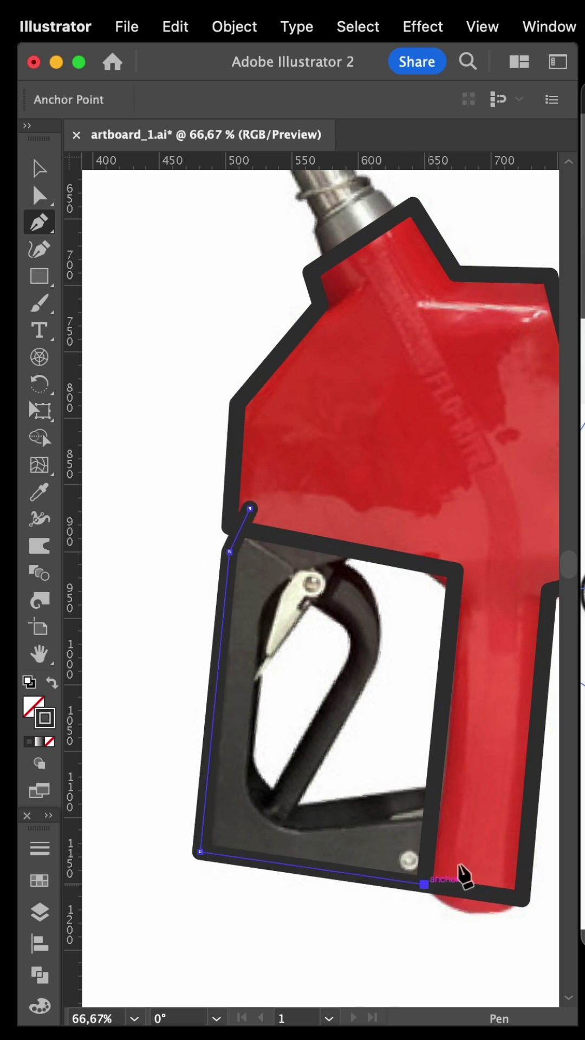
click(474, 812)
click(252, 813)
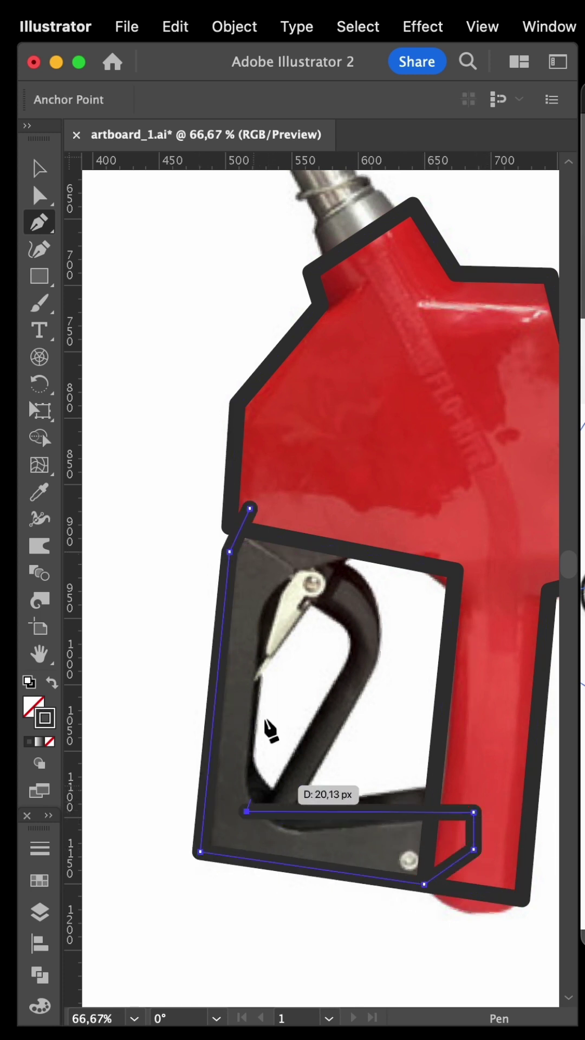
click(268, 586)
click(373, 530)
click(250, 508)
Trace the metal spout as a closed bent shape whose base slightly overlaps the red body
drag(334, 432, 410, 938)
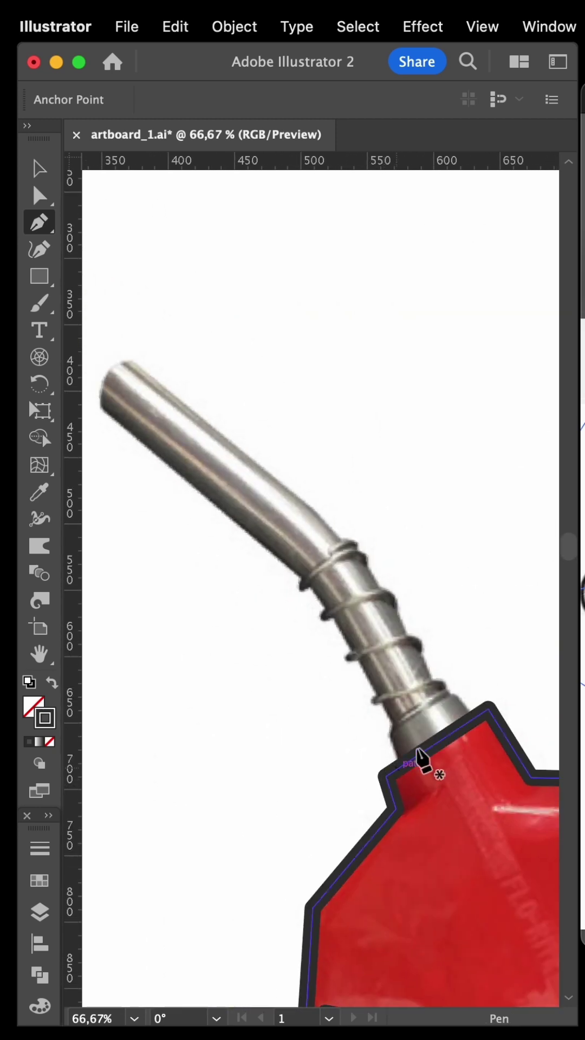
click(409, 779)
click(305, 580)
click(97, 404)
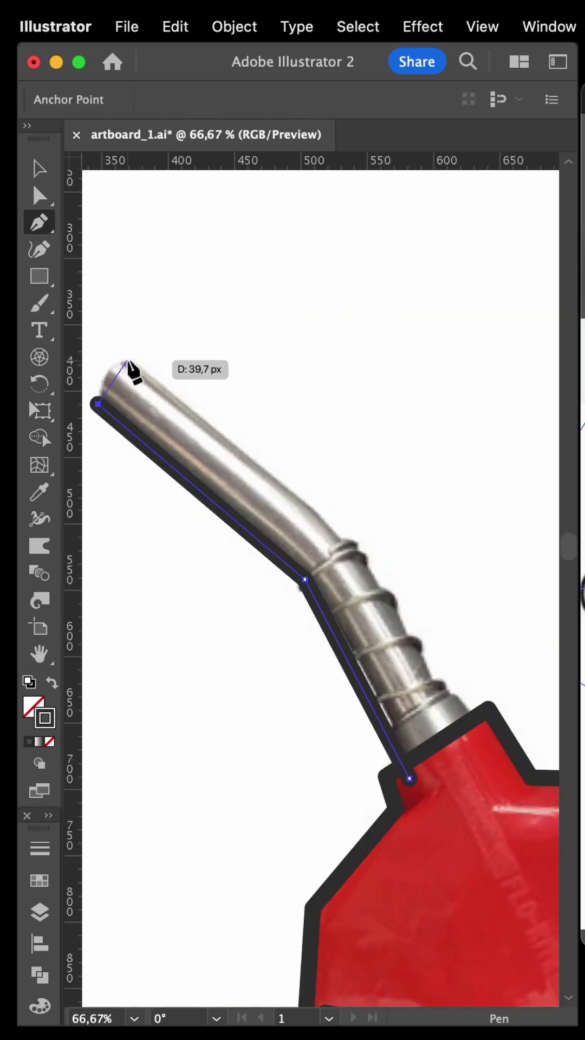
click(126, 359)
click(344, 534)
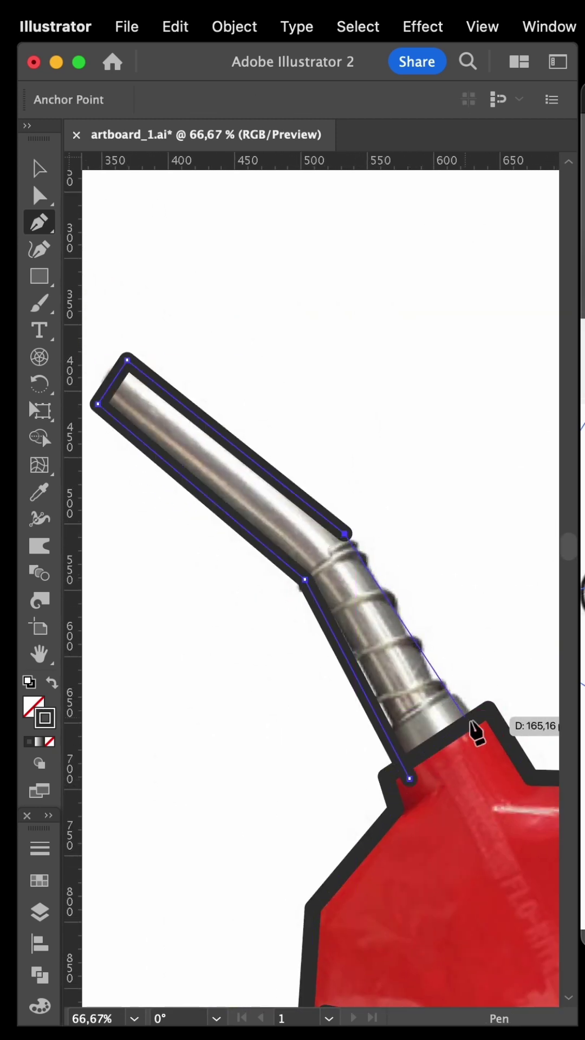
click(409, 779)
Deselect the spout outline and hide the reference photo on Layer 5
scroll(412, 780, down, 5)
scroll(417, 574, up, 4)
scroll(418, 575, down, 2)
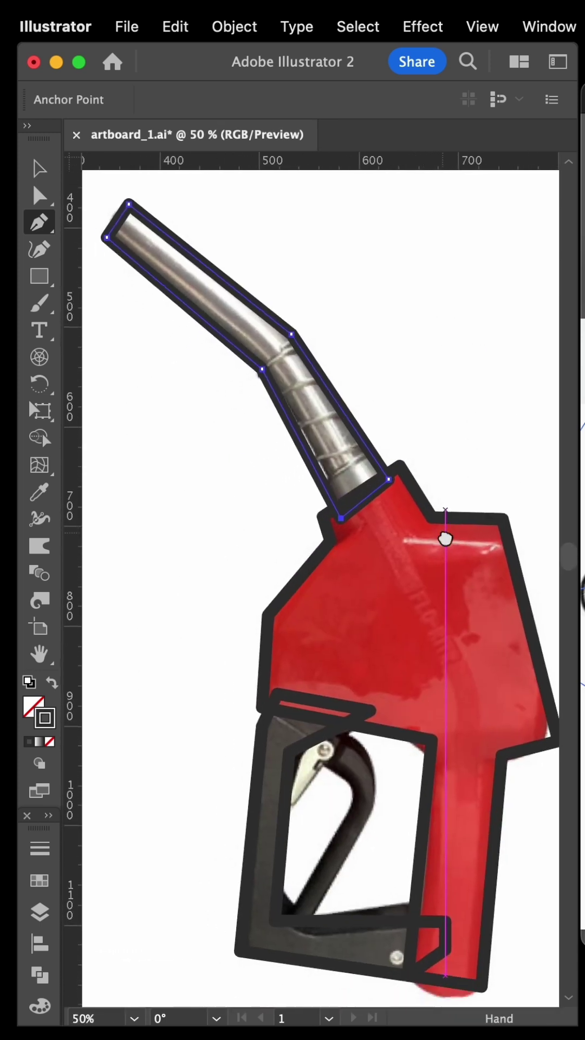
key(v)
key(super+shift+a)
click(40, 912)
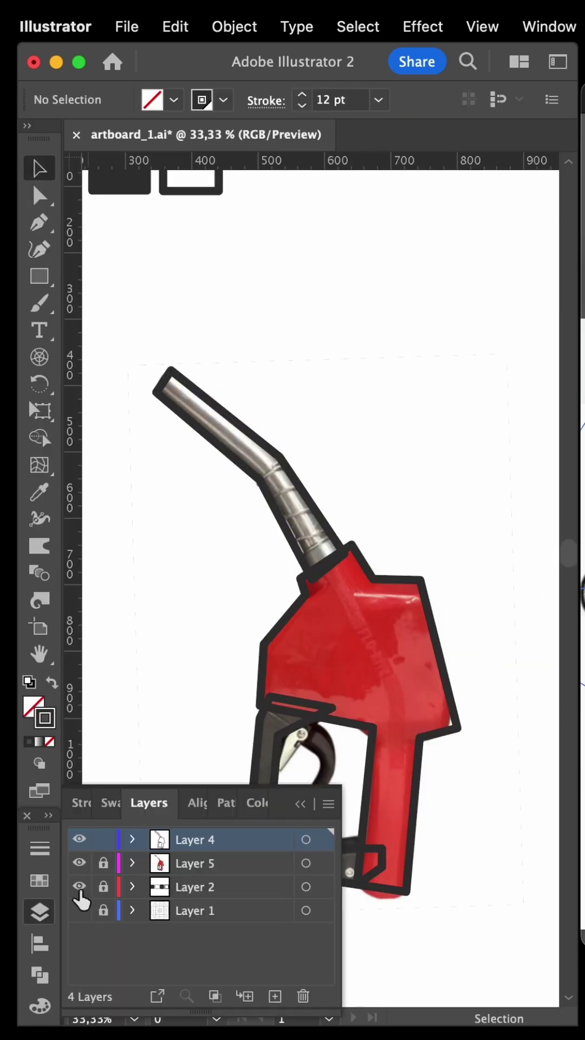
click(79, 885)
Round the body's two rear corners, its front corner to about 57 px, and the inner corner above the grip
key(a)
click(424, 625)
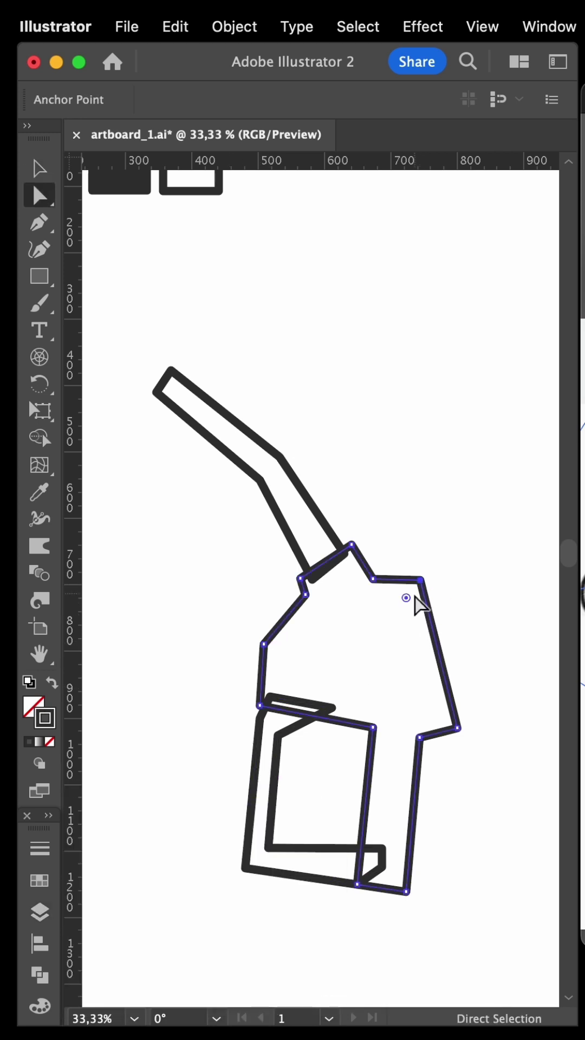
drag(413, 605, 404, 615)
drag(436, 718, 431, 729)
click(270, 645)
drag(274, 650, 301, 663)
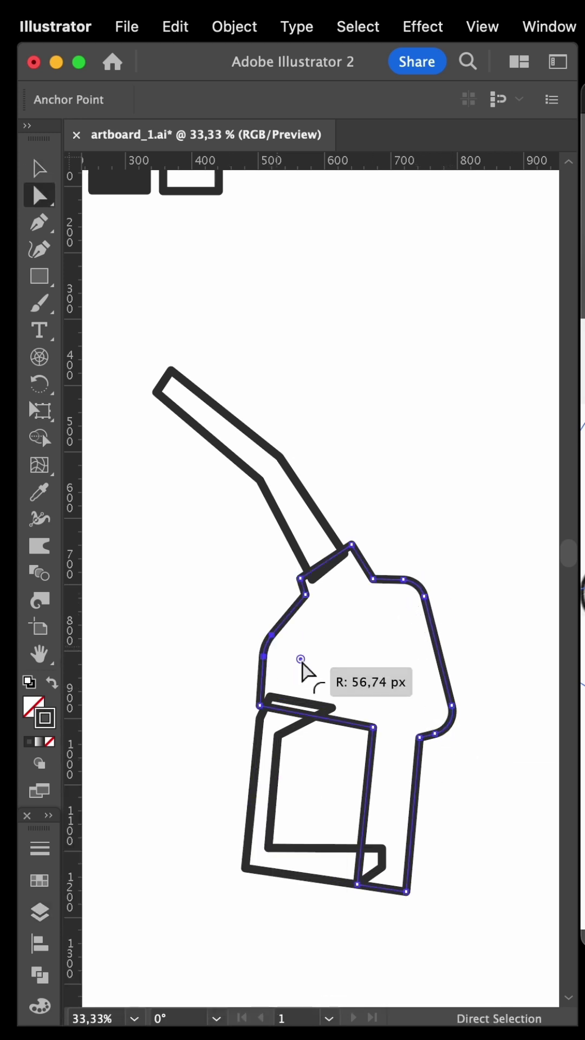
drag(354, 742, 326, 768)
Round the guard frame's inner corners and remove its parts overlapping the body with Shape Builder
click(275, 848)
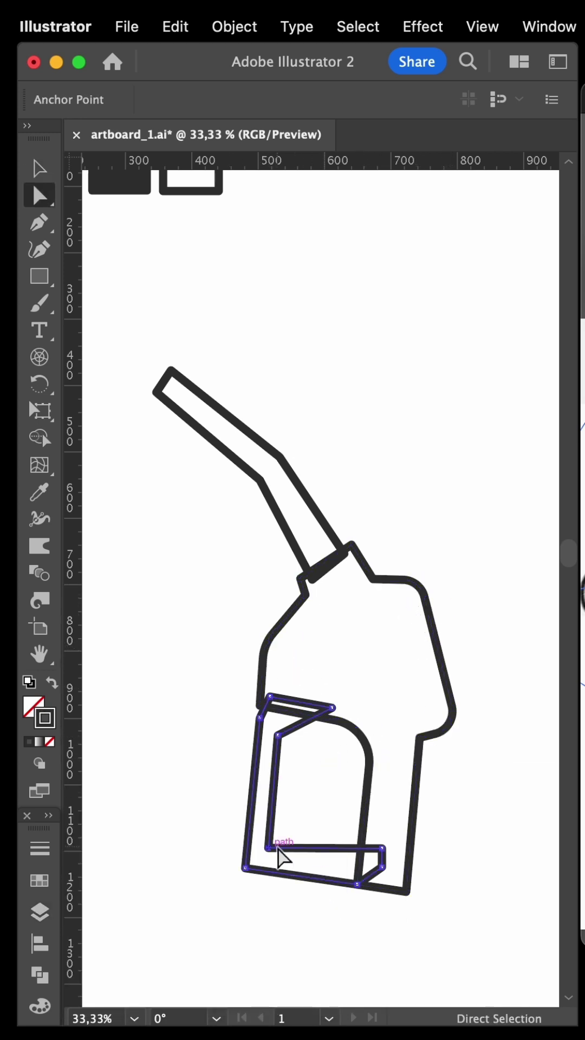
drag(284, 836, 308, 815)
key(v)
shift+click(251, 863)
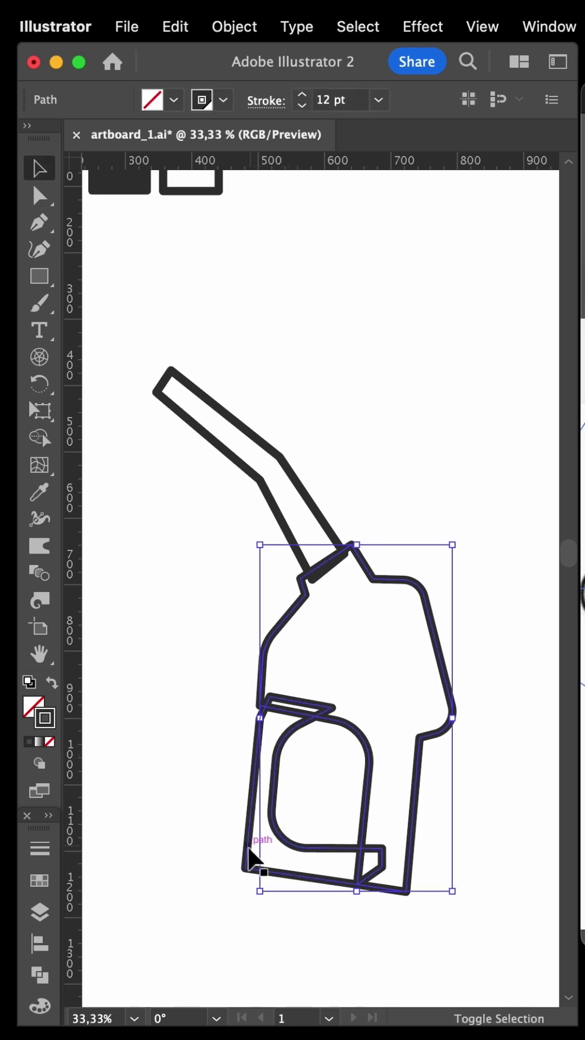
key(shift+m)
drag(303, 709, 386, 879)
Select the spout and body and remove the spout's overlap inside the body with Shape Builder
key(v)
click(340, 583)
drag(320, 597, 320, 598)
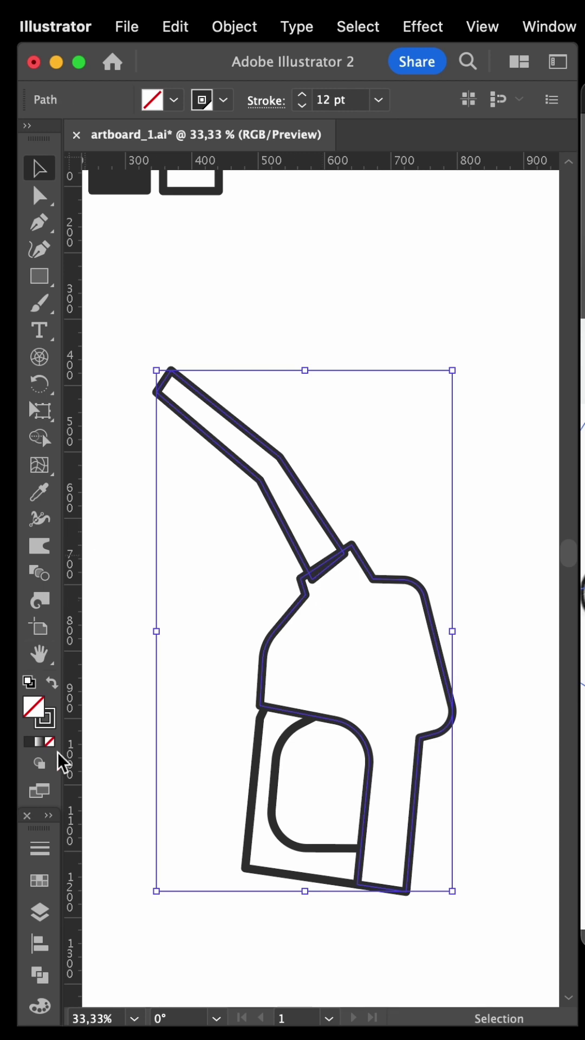
key(shift+m)
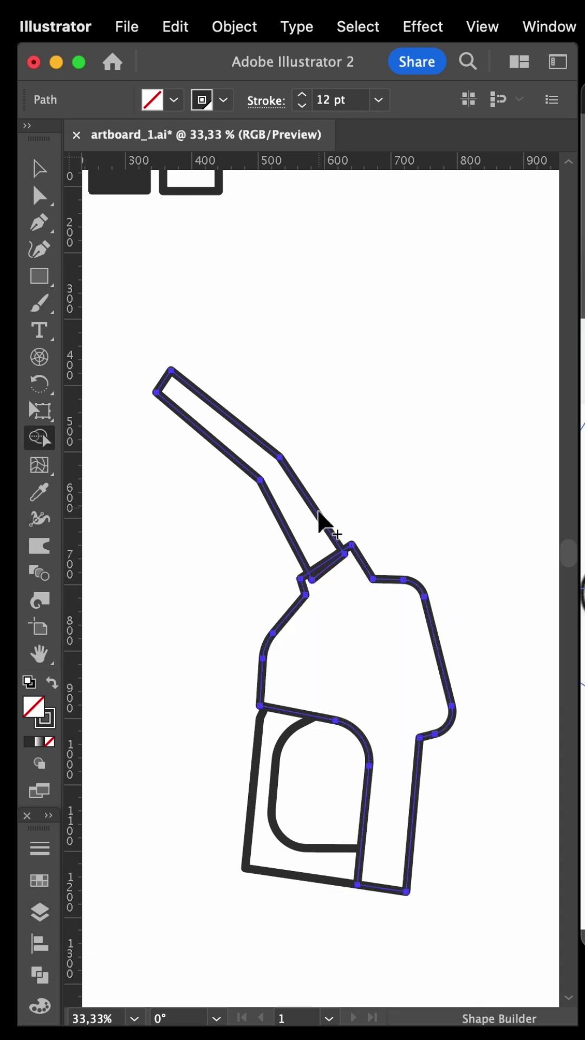
key(a)
key(v)
key(a)
click(40, 438)
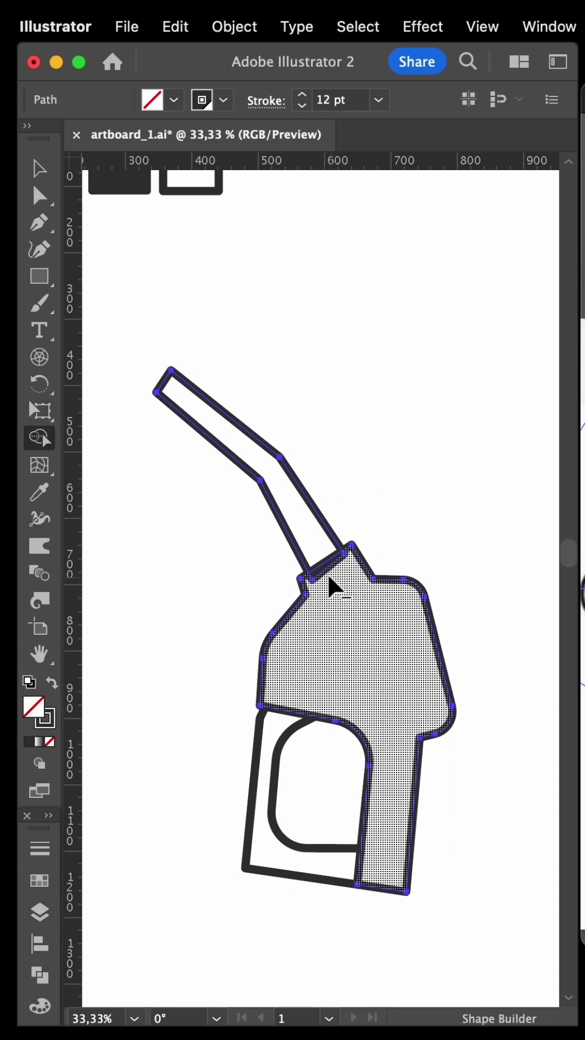
key(v)
click(384, 503)
Round the spout's outer bend, its inner bend to about 135 px, and fully round its tip
key(a)
click(279, 458)
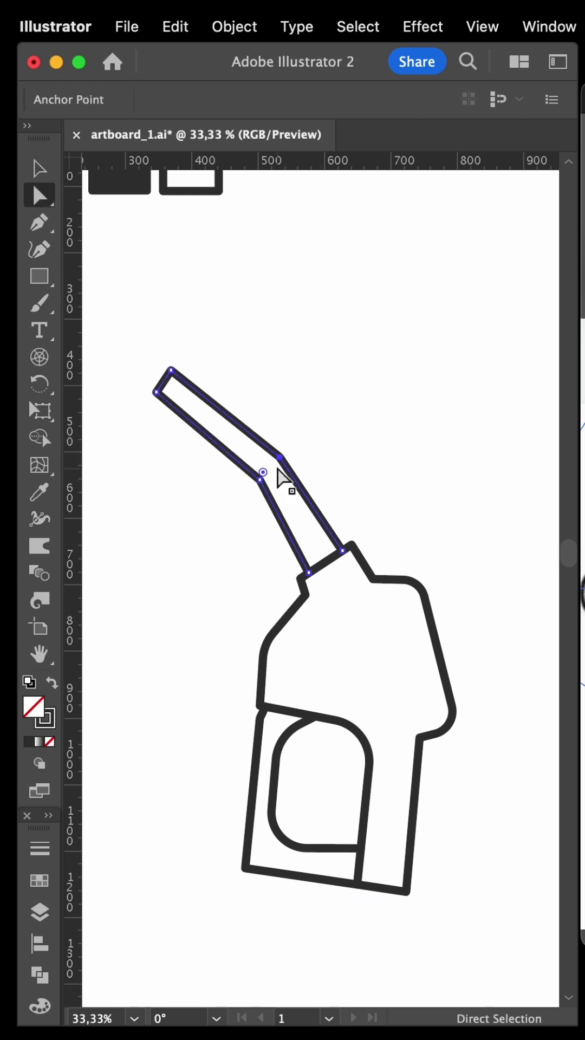
drag(262, 473, 205, 535)
click(267, 492)
drag(260, 477, 158, 516)
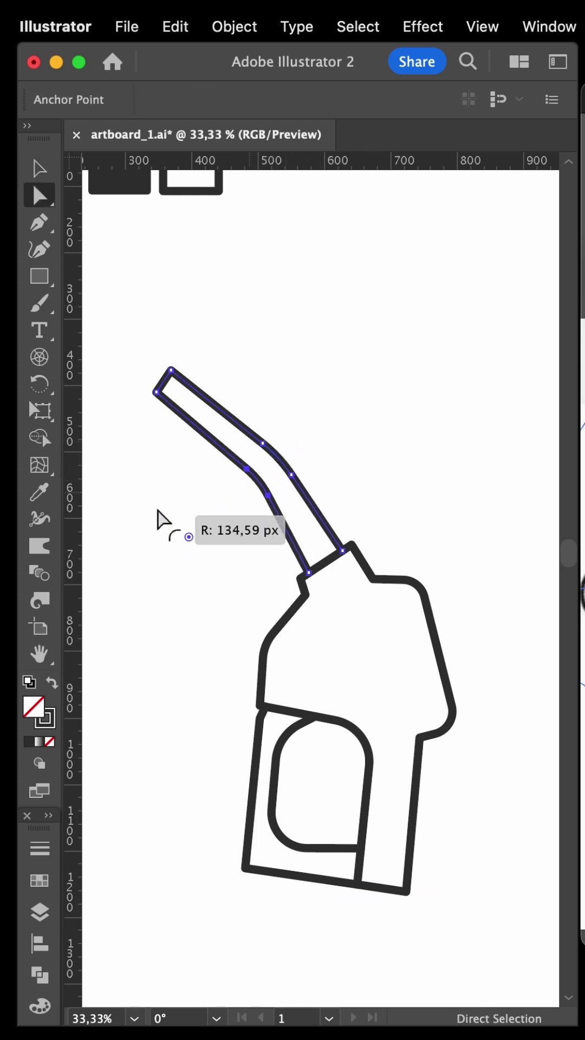
drag(126, 350, 201, 422)
drag(168, 383, 238, 360)
click(238, 361)
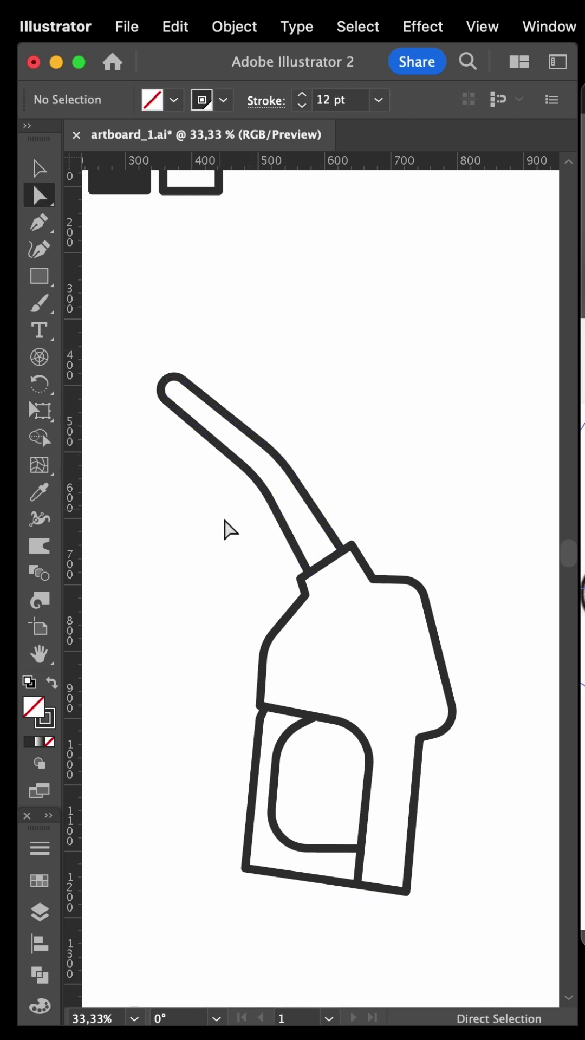
Show the reference photo on Layer 5 again
click(39, 912)
click(96, 873)
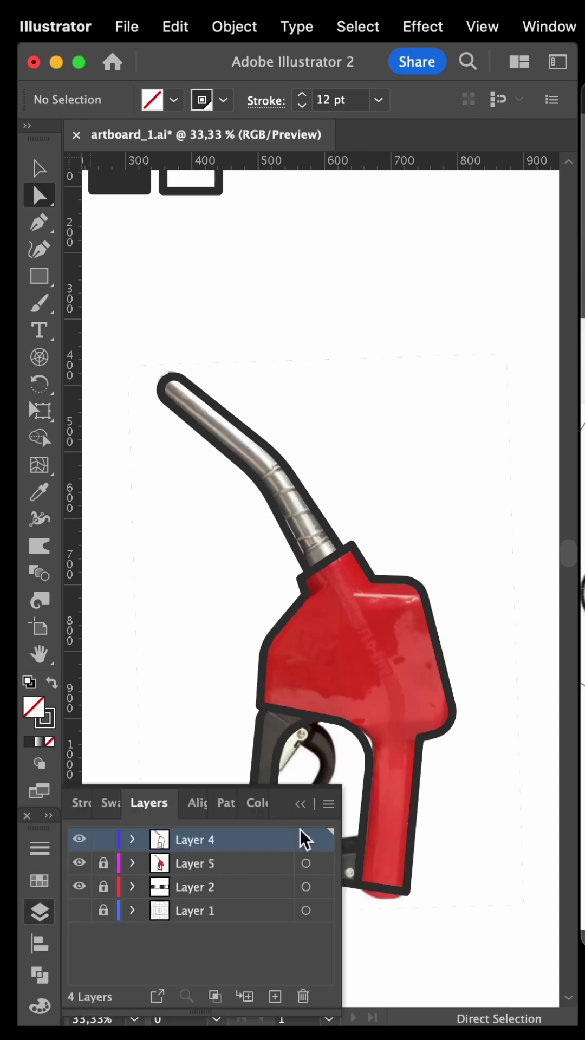
click(374, 482)
Draw a closed four-sided collar across the base of the spout, about 80 px long on its lower edge
key(super+equal)
key(super+equal)
key(super+equal)
key(super+equal)
scroll(131, 476, right, 3)
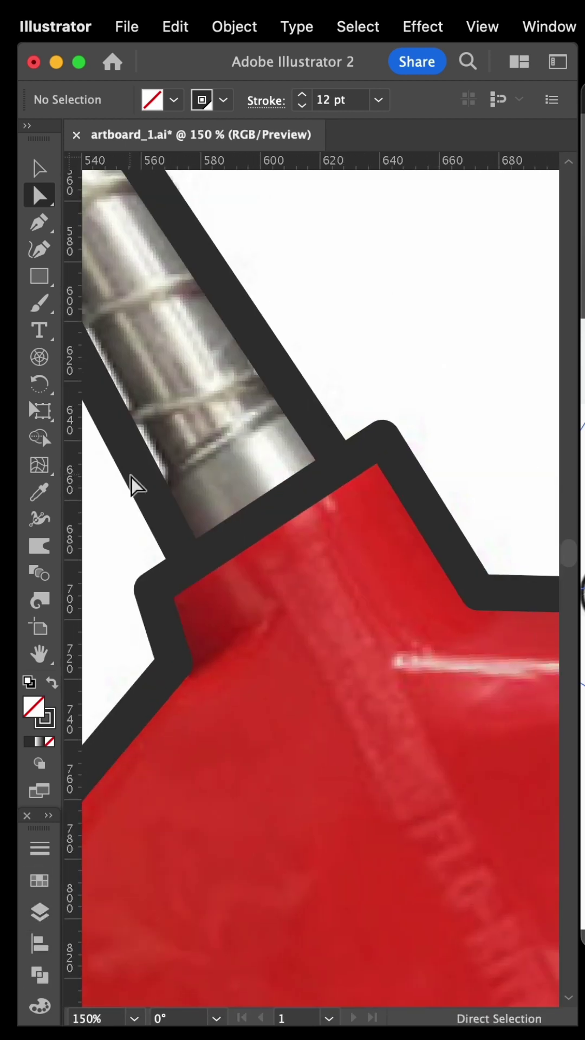
key(super+z)
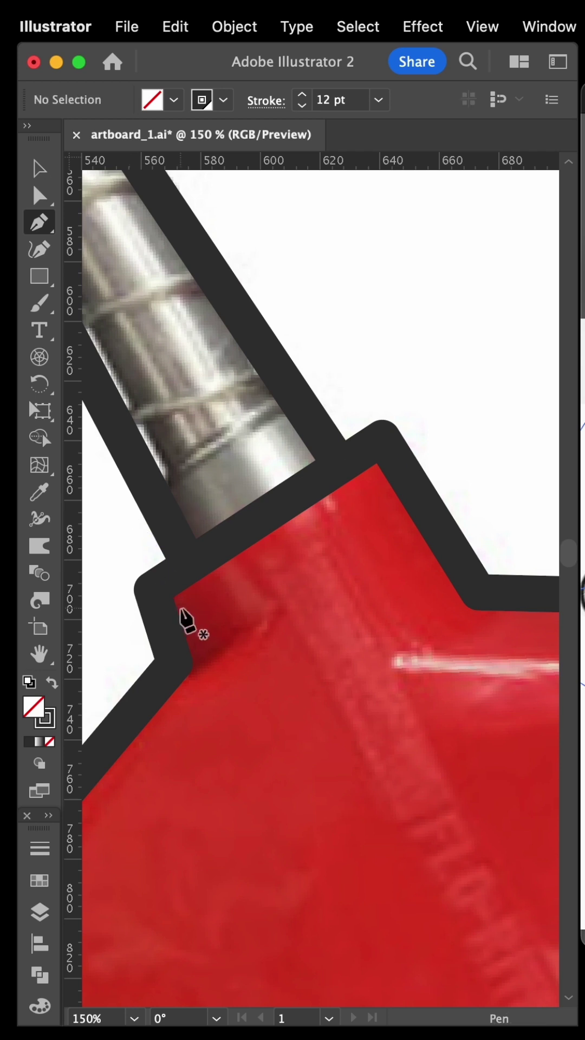
click(123, 513)
click(316, 381)
click(380, 475)
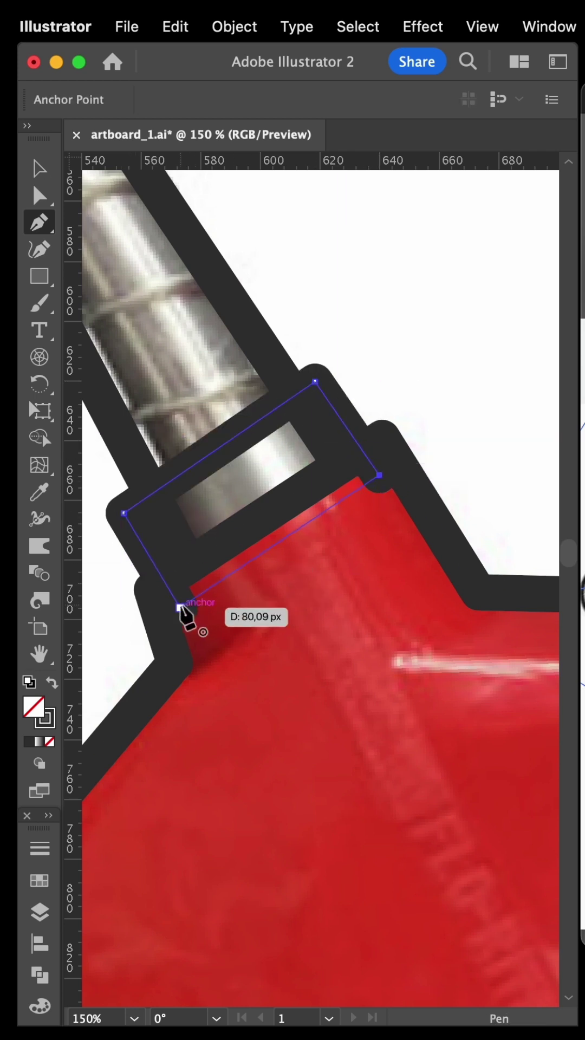
click(180, 608)
Round the collar's two upper corners to about 17 px
key(super)
drag(306, 412, 317, 460)
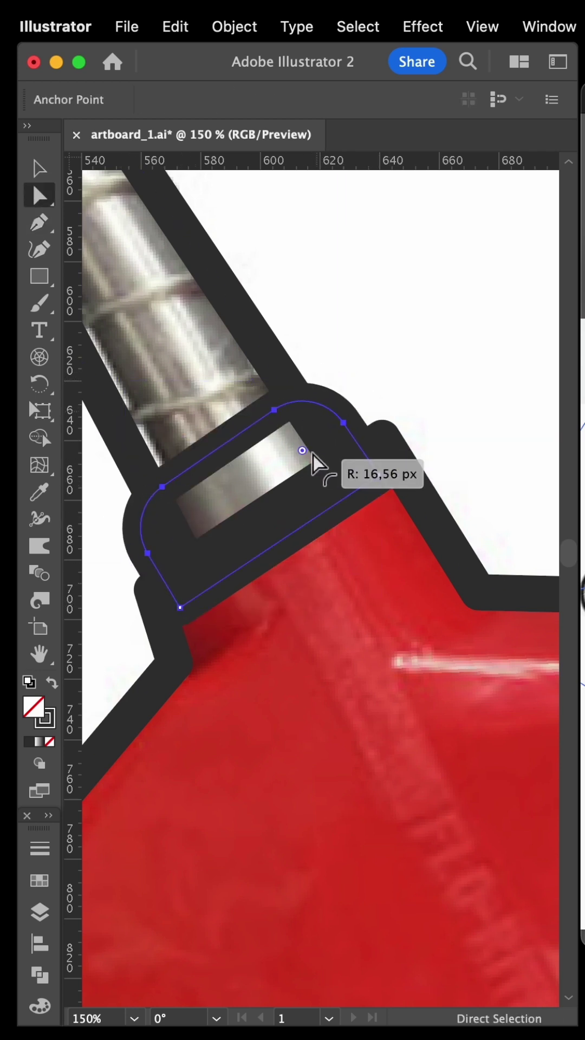
click(417, 345)
Trace the trigger lever inside the guard as a closed path, extending its ends over the guard frame
key(super+minus)
key(super+minus)
scroll(278, 511, down, 10)
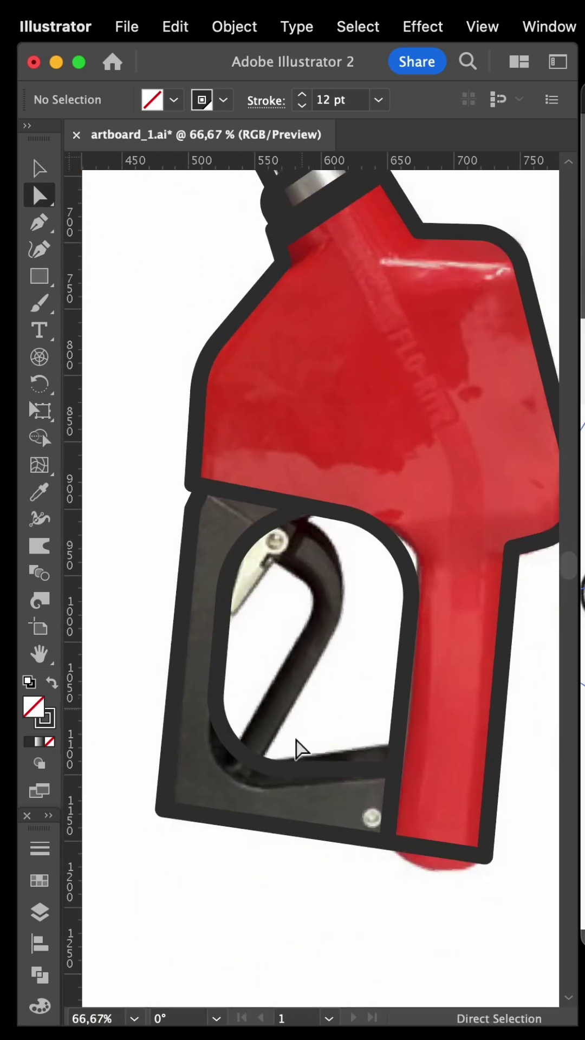
key(v)
click(39, 913)
click(139, 718)
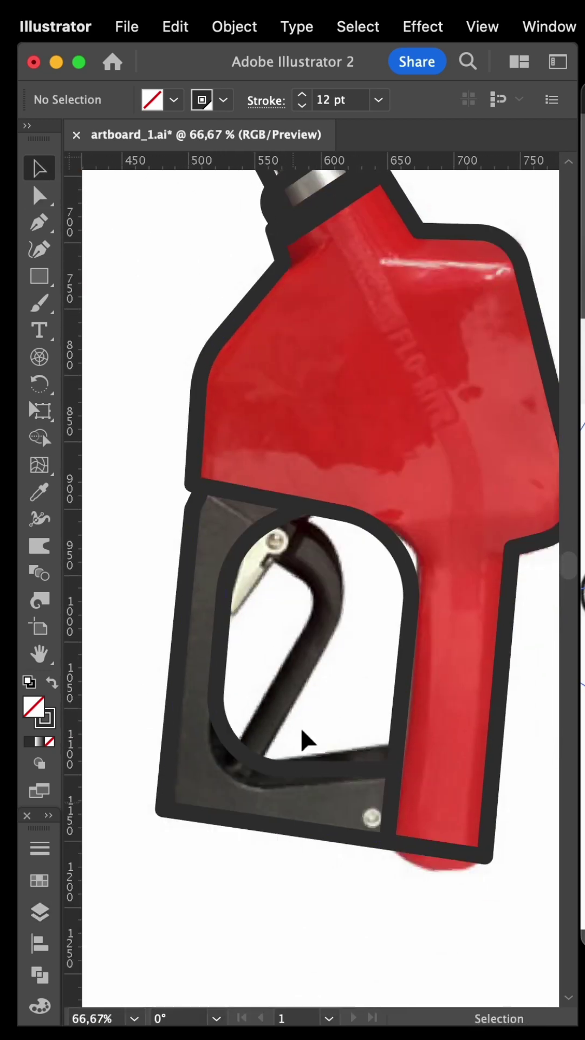
click(268, 505)
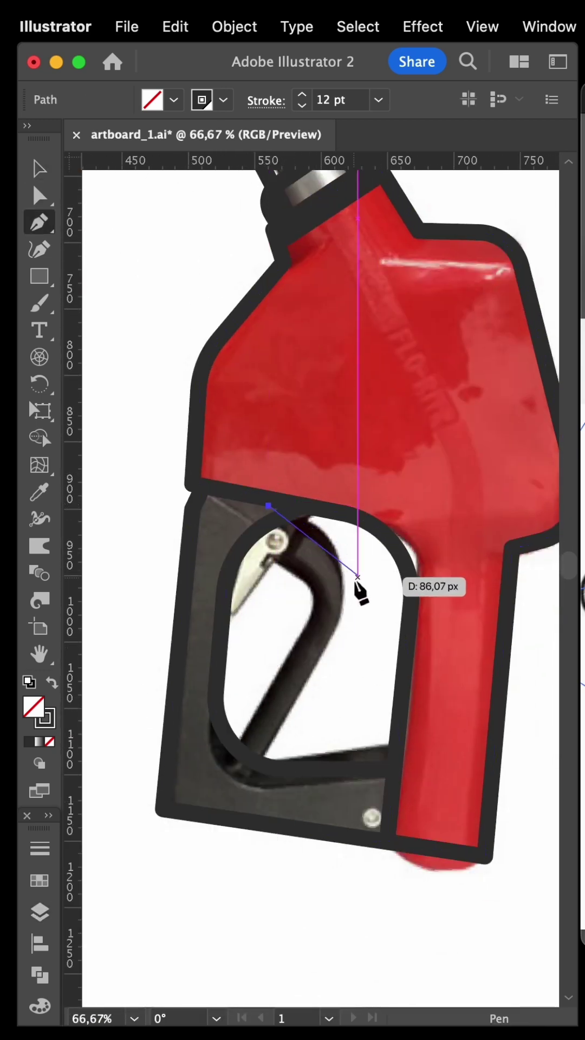
click(358, 589)
click(242, 796)
click(208, 780)
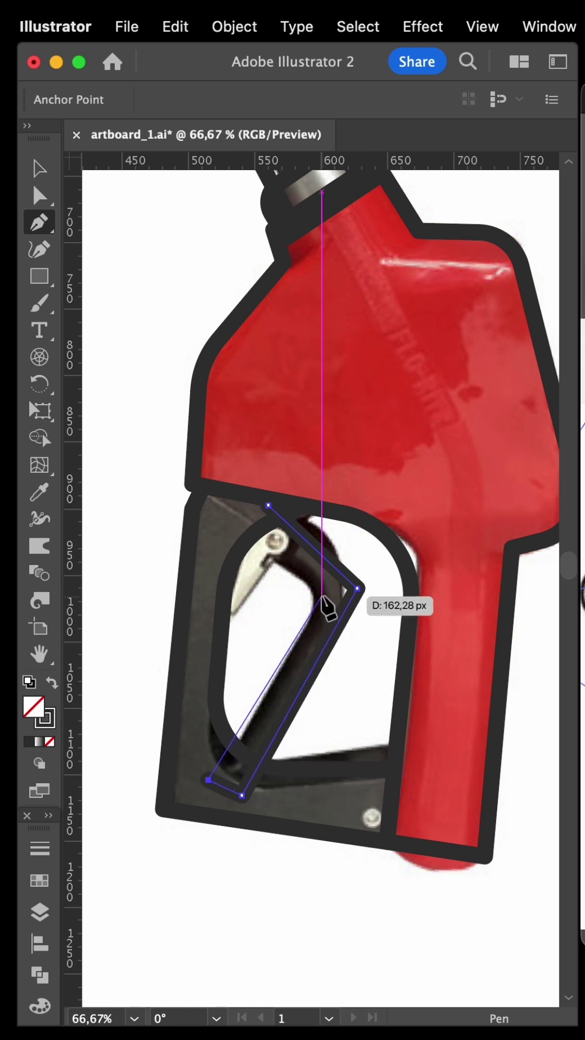
click(321, 594)
click(275, 558)
click(209, 650)
click(208, 521)
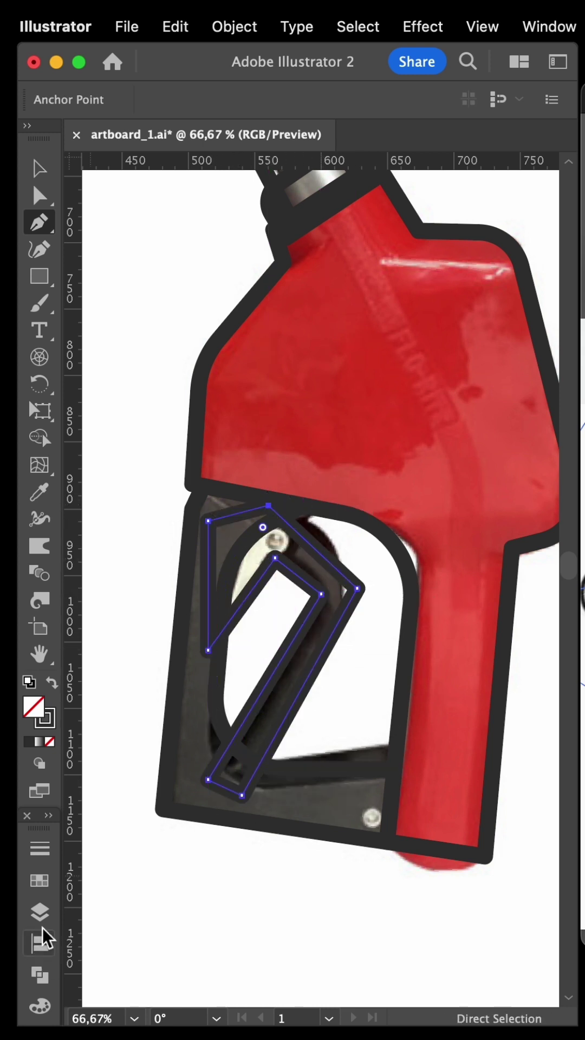
Hide the reference photo on Layer 5 and trim the trigger to the guard opening with Shape Builder
click(41, 917)
click(80, 863)
key(v)
drag(116, 551, 325, 553)
key(shift+m)
click(232, 538)
scroll(313, 473, down, 2)
alt+click(246, 626)
Round the outer and inner corners at the trigger's bend
key(a)
click(364, 436)
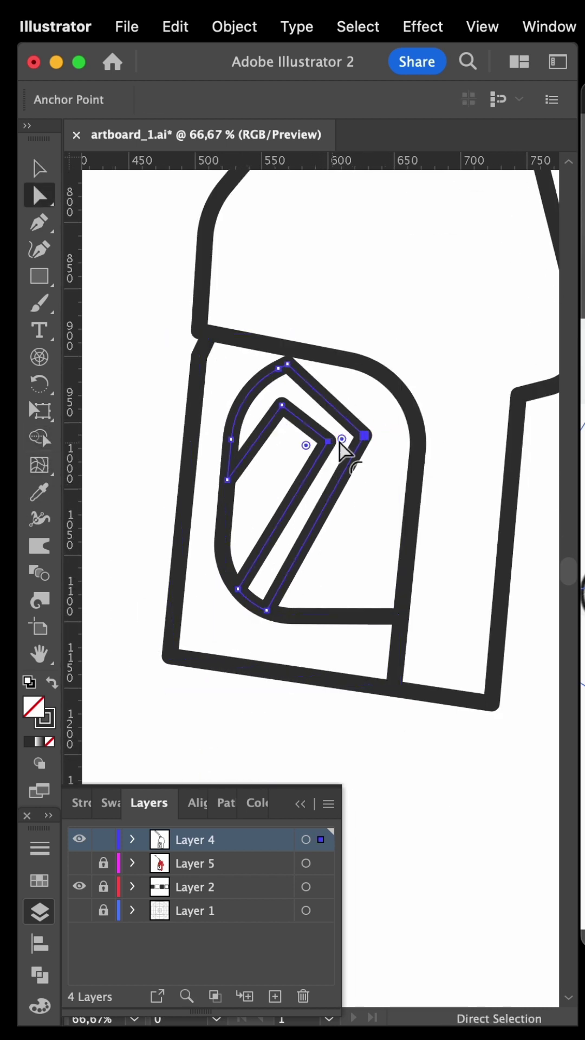
drag(340, 442, 309, 491)
click(282, 406)
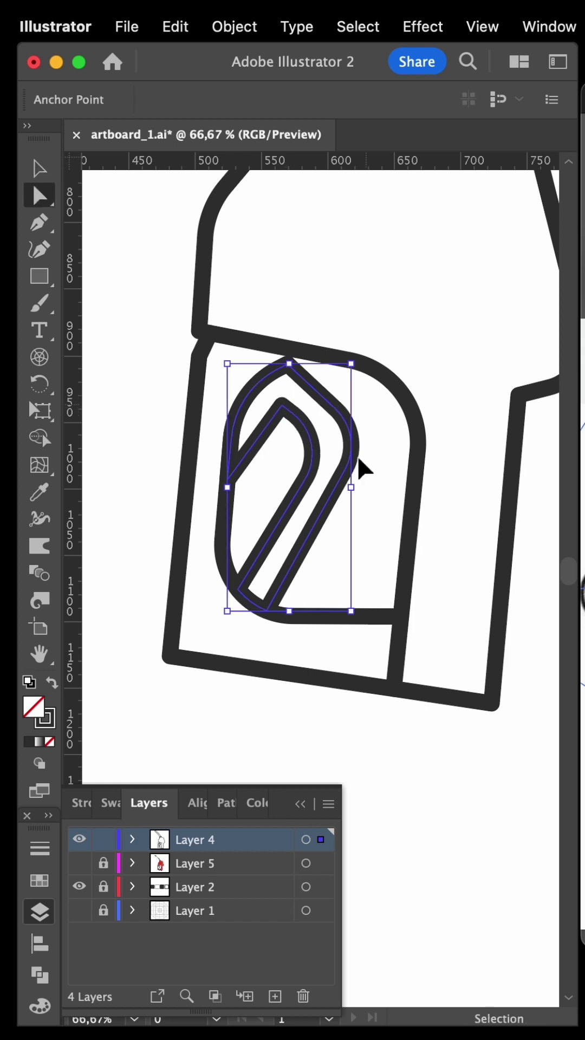
Extend the grip's bottom edge below the guard frame and round its two bottom corners
scroll(359, 458, right, 3)
scroll(359, 458, down, 1)
click(365, 682)
drag(365, 681, 349, 705)
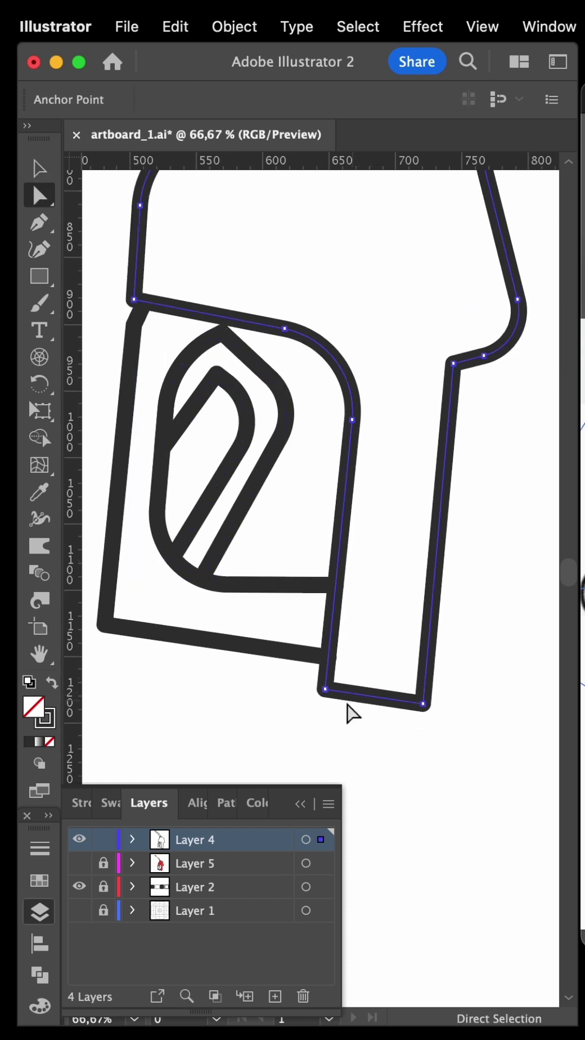
drag(417, 695, 408, 678)
click(406, 400)
drag(304, 477, 360, 553)
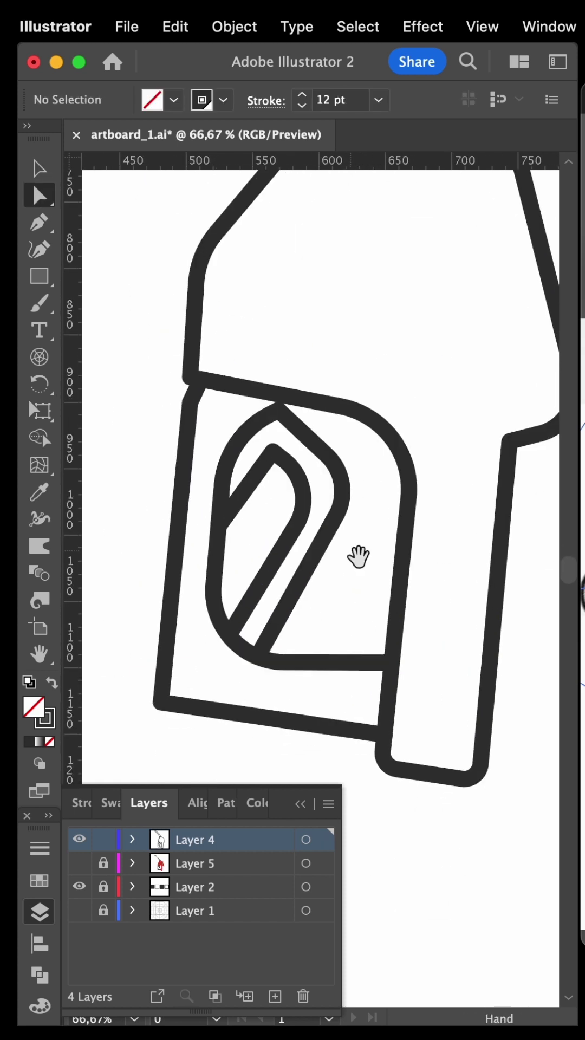
key(v)
click(324, 672)
click(110, 737)
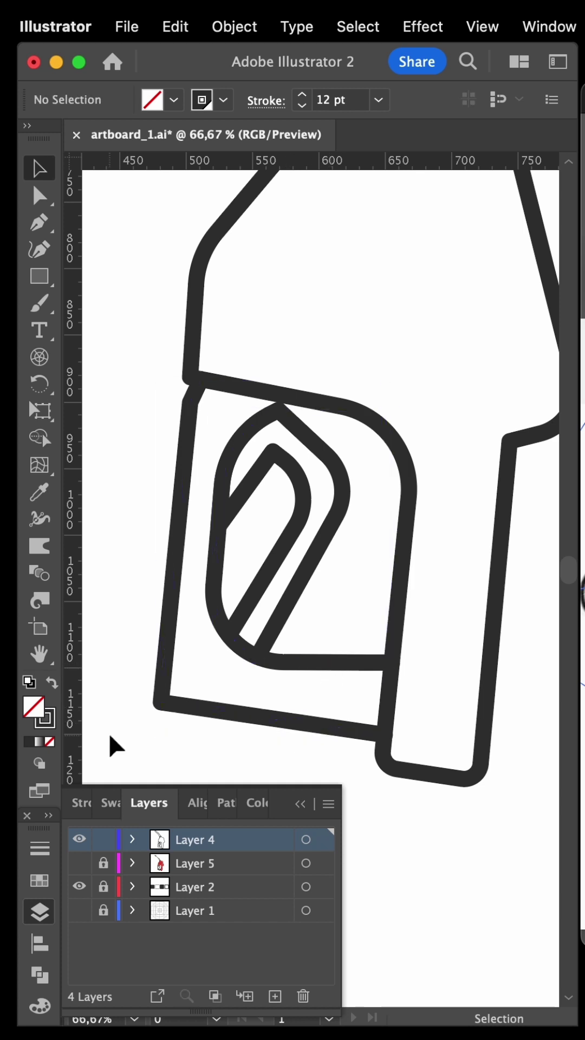
Draw a closed path with the Pen tool between the guard's inner loop and outer frame, extending it across the grip
click(280, 628)
click(240, 440)
click(206, 440)
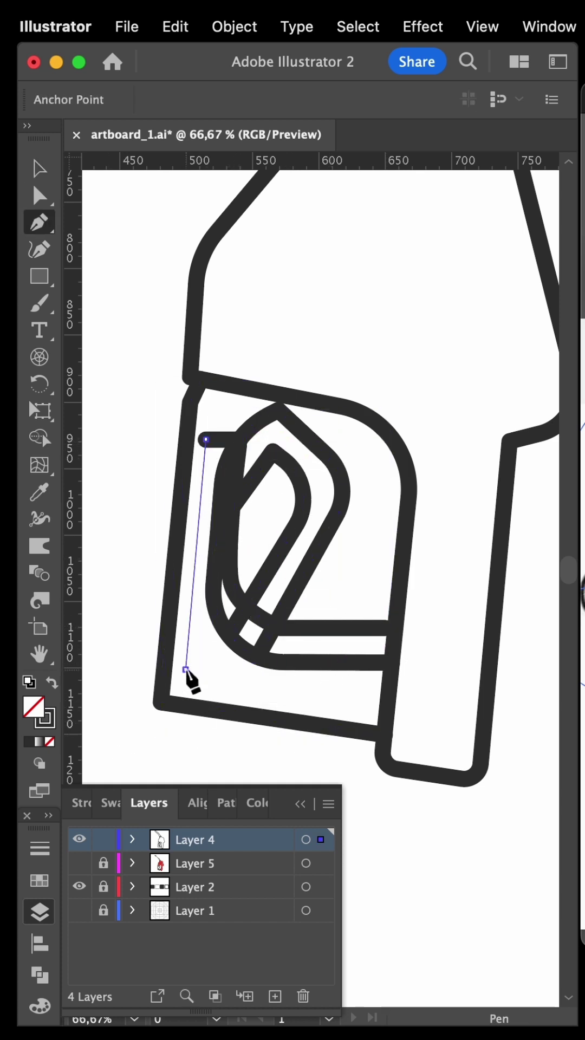
click(185, 669)
click(430, 705)
click(385, 629)
key(v)
Trim the new path's surplus regions inside the guard frame and over the trigger with Shape Builder
click(431, 709)
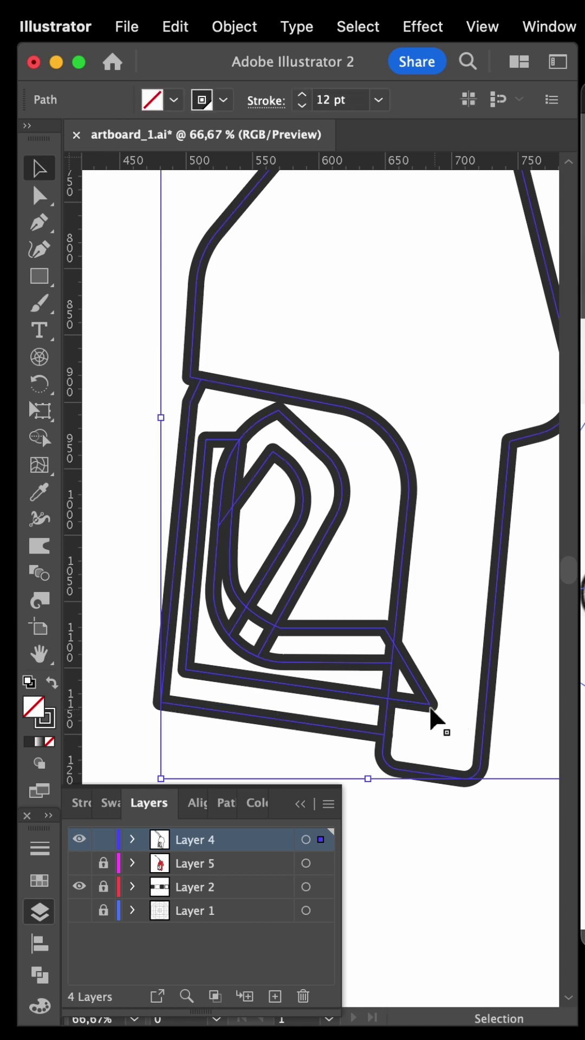
key(shift+m)
drag(344, 703, 233, 585)
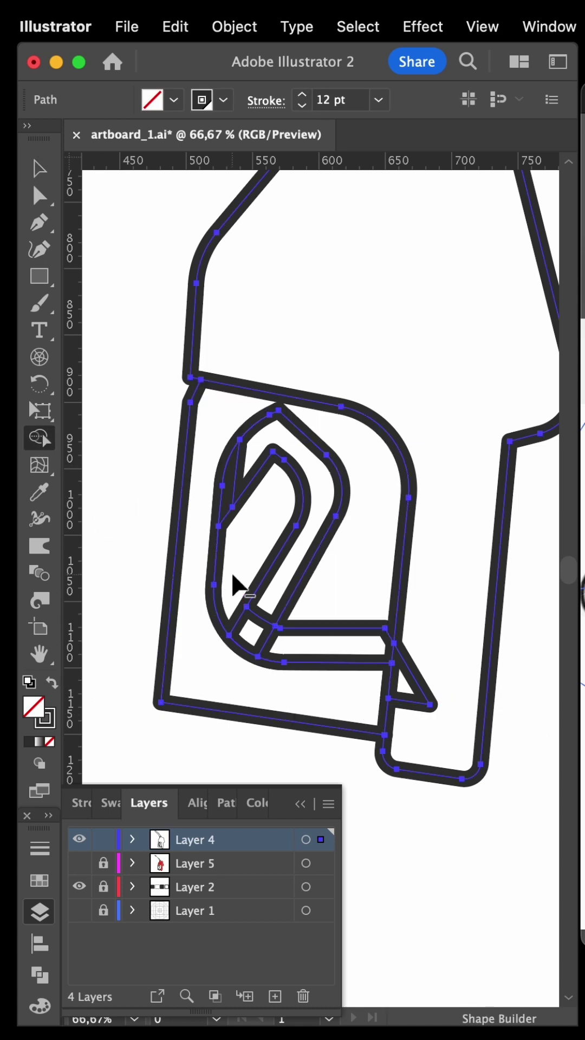
alt+click(239, 476)
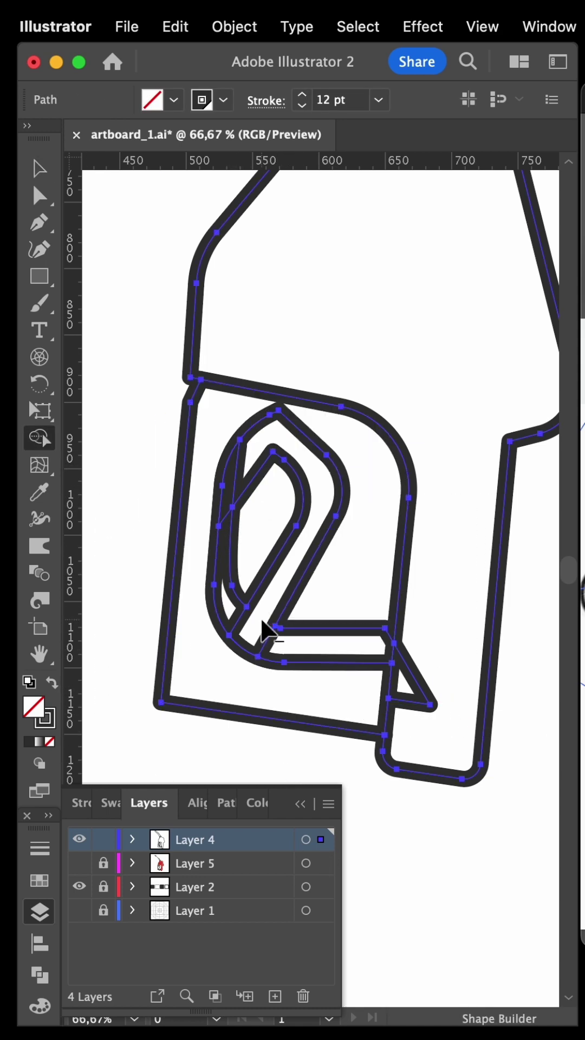
Remove the triangular leftover of the guard path that overlaps the grip with Shape Builder
key(v)
click(424, 756)
key(a)
key(v)
click(411, 704)
key(shift+m)
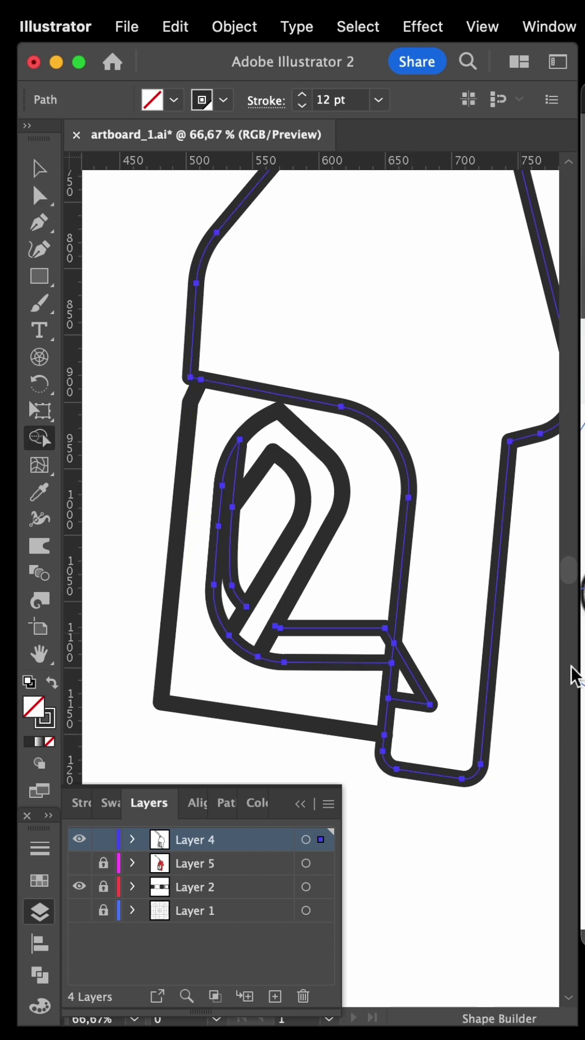
drag(412, 691, 422, 761)
key(v)
key(super+shift+a)
Give the spout, collar and body the solid dark style sampled from the filled rounded reference square
key(super+minus)
scroll(325, 525, up, 3)
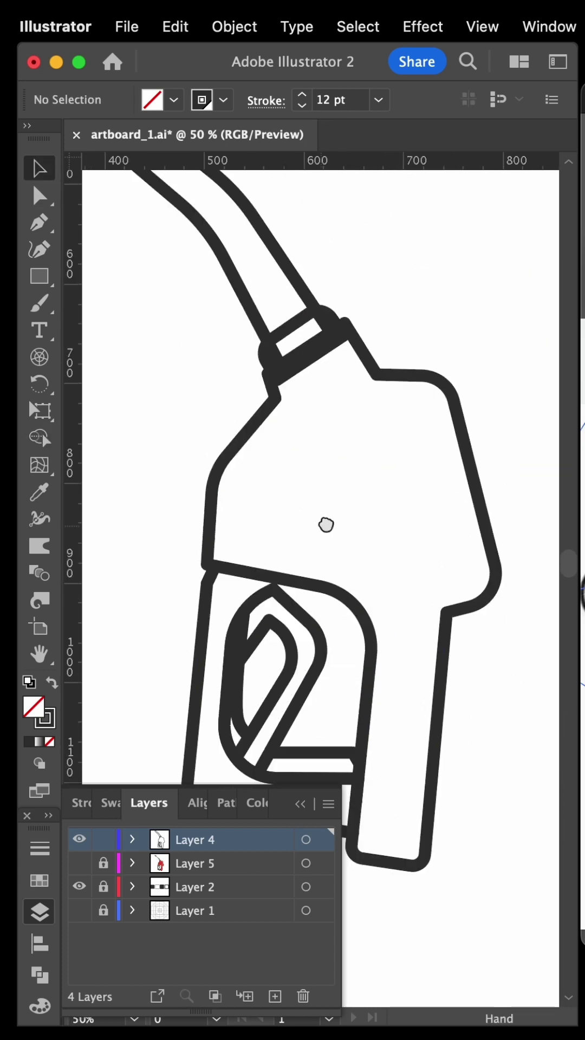
super+click(416, 341)
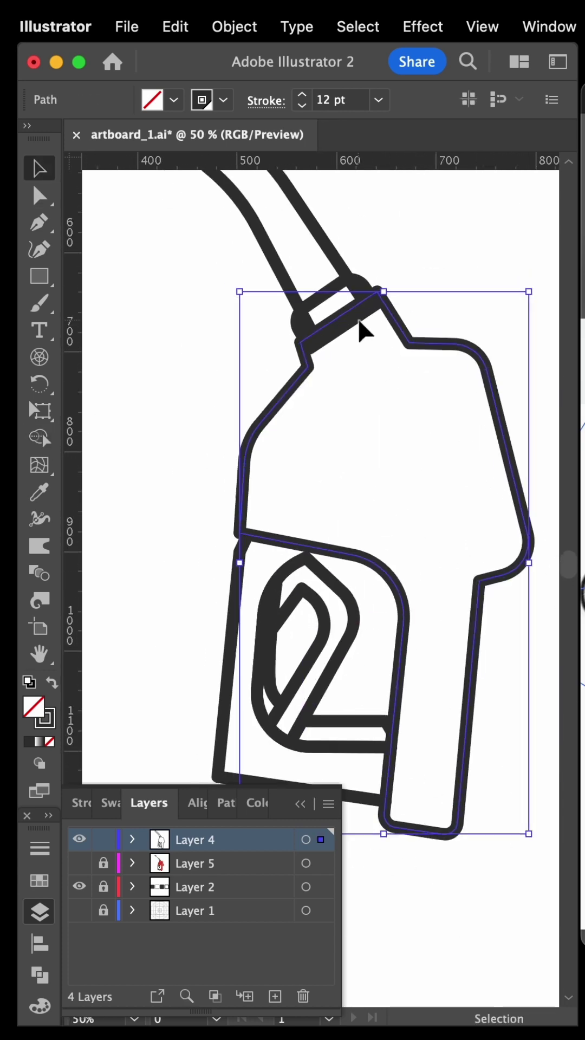
key(super+0)
key(i)
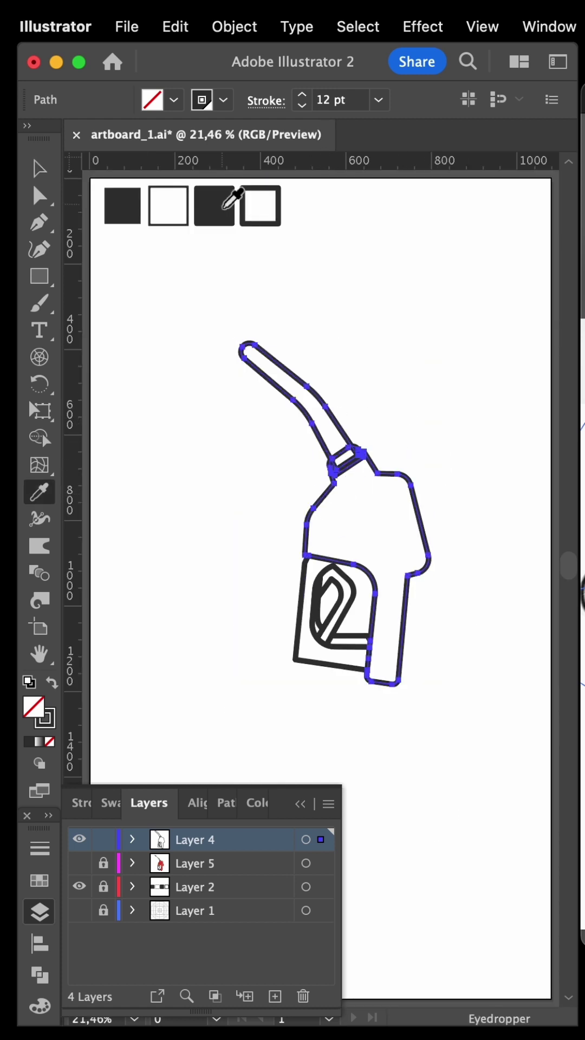
click(214, 206)
key(super+shift+a)
Fill the trigger solid dark and round the guard frame's lower outer corner
key(a)
click(320, 671)
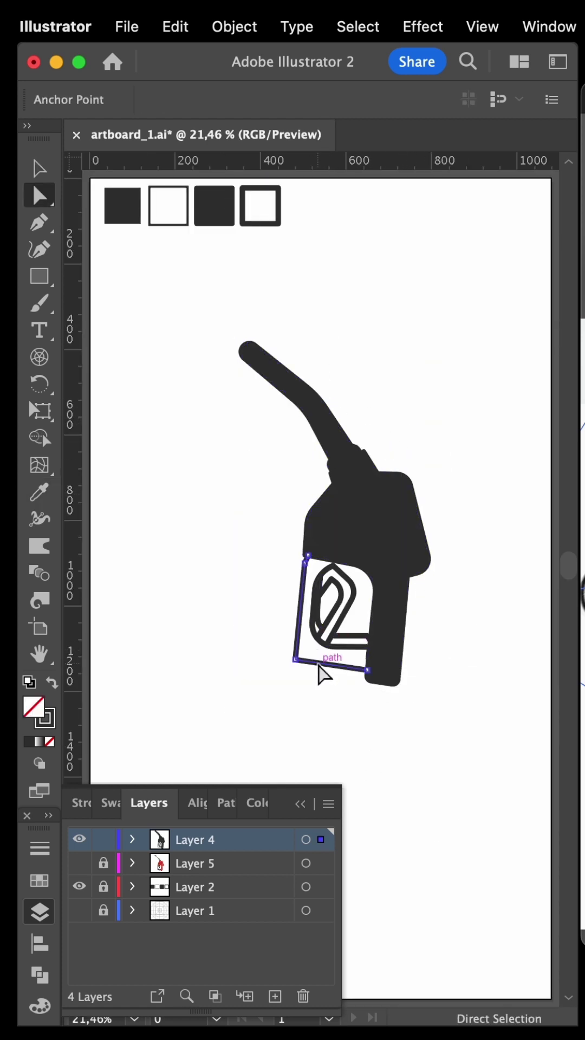
click(214, 219)
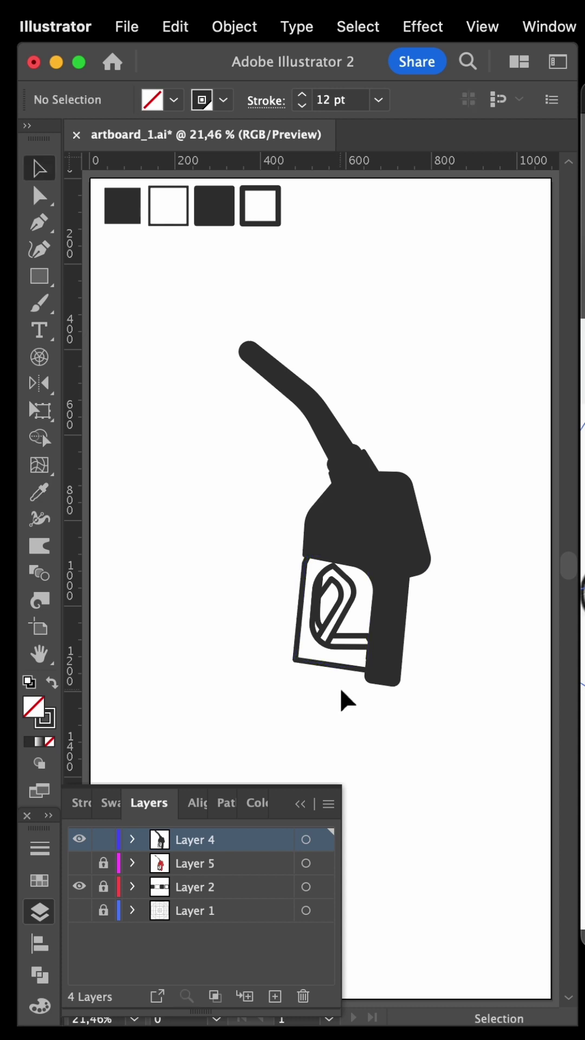
key(super+equal)
key(a)
key(super+equal)
click(343, 564)
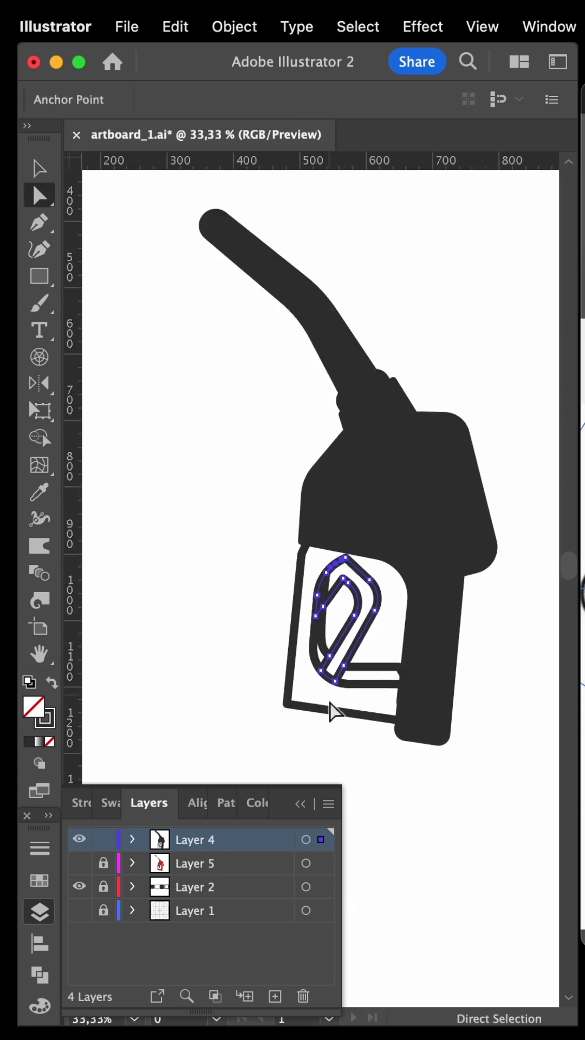
super+click(297, 778)
click(288, 706)
drag(297, 699, 312, 690)
super+click(395, 672)
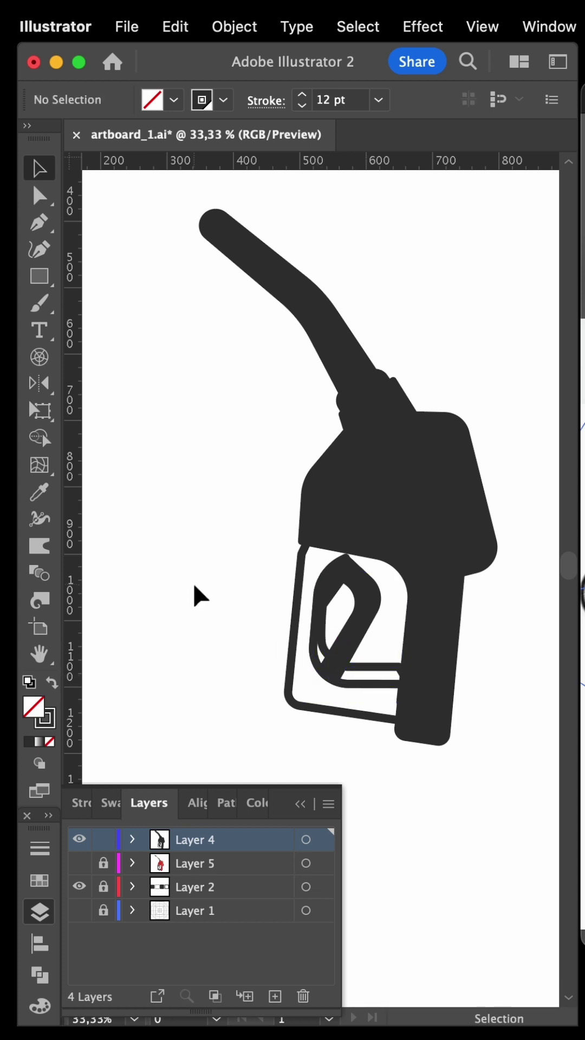
Rotate the whole nozzle counterclockwise until the spout's tip section lies nearly horizontal
key(a)
click(389, 493)
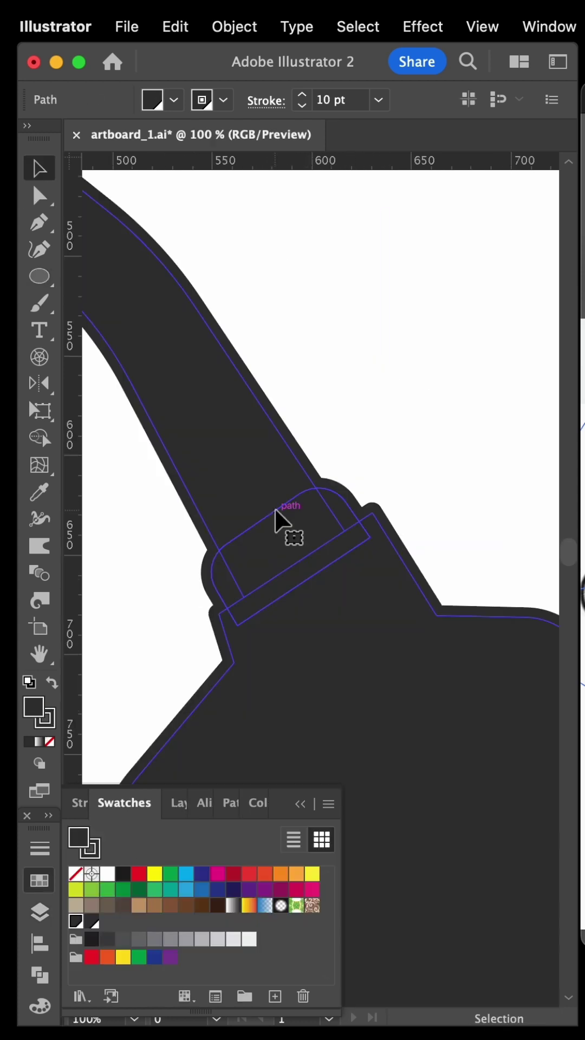
key(super+0)
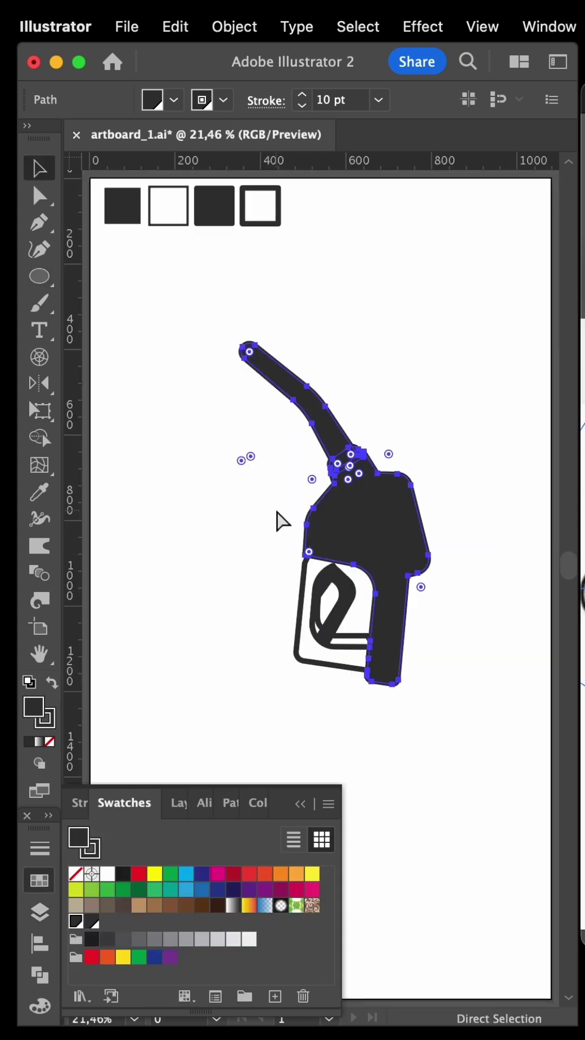
click(280, 521)
key(space)
drag(376, 678, 477, 592)
key(a)
click(430, 661)
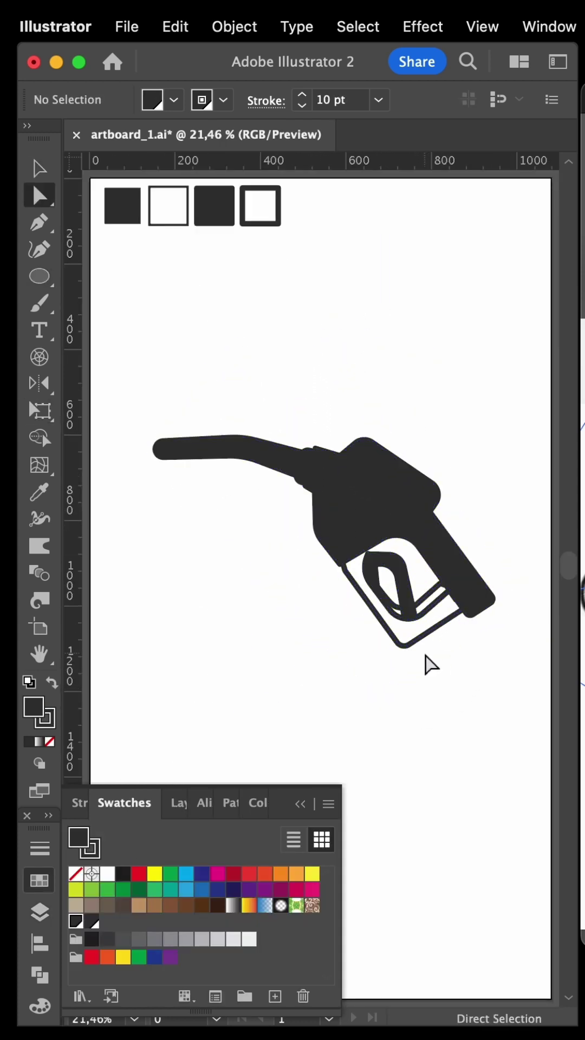
Trace the guard with the Pen tool from inside the body along its inner curve, then around its outer corner
key(p)
click(365, 569)
click(390, 610)
click(404, 618)
click(423, 614)
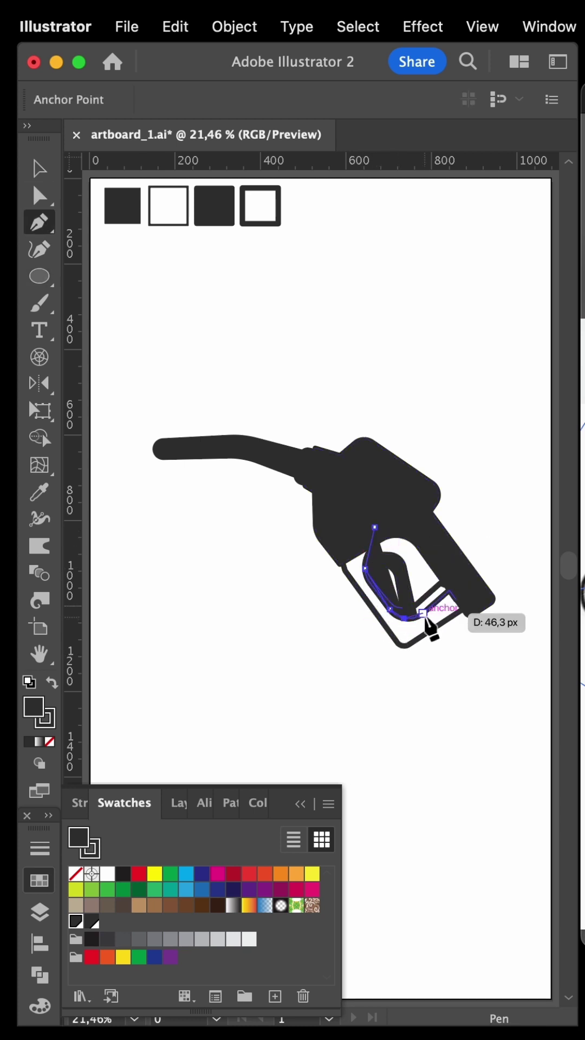
click(449, 590)
click(463, 609)
click(397, 643)
Copy the body's solid dark style onto the traced guard shape with the Eyedropper
key(i)
click(369, 509)
key(v)
click(387, 750)
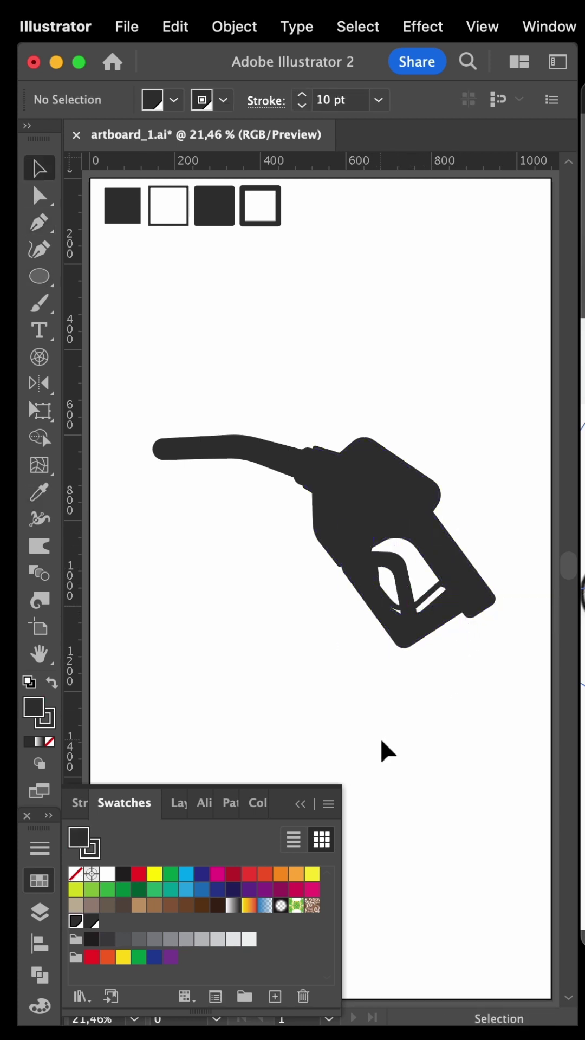
Reshape the joint between body and guard into a small notch, moving the guard's upper anchor and rounding the body's corner
key(super+equal)
key(super+equal)
key(super+equal)
key(a)
click(386, 552)
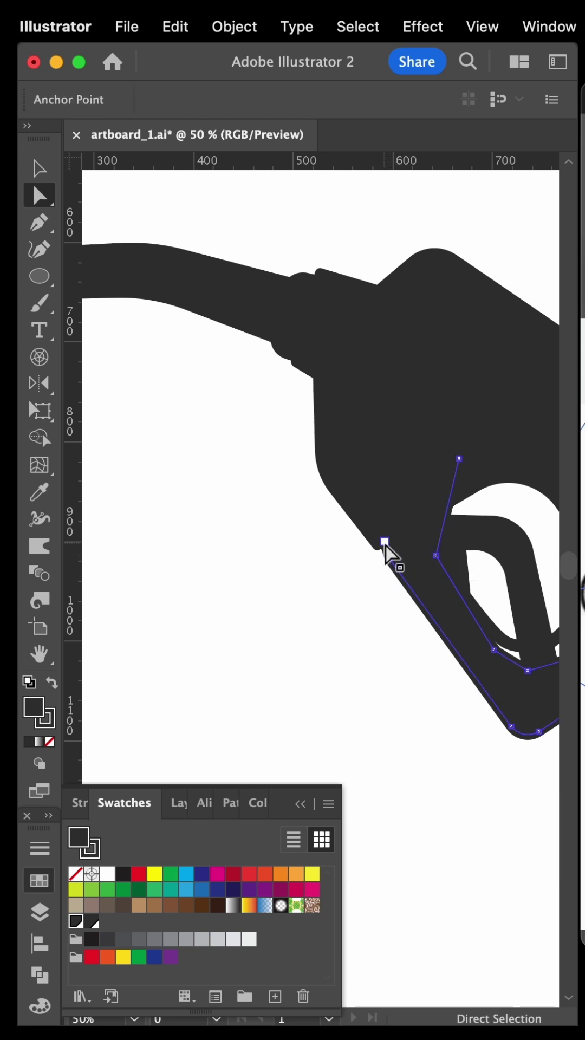
click(382, 605)
drag(379, 557, 386, 496)
click(336, 617)
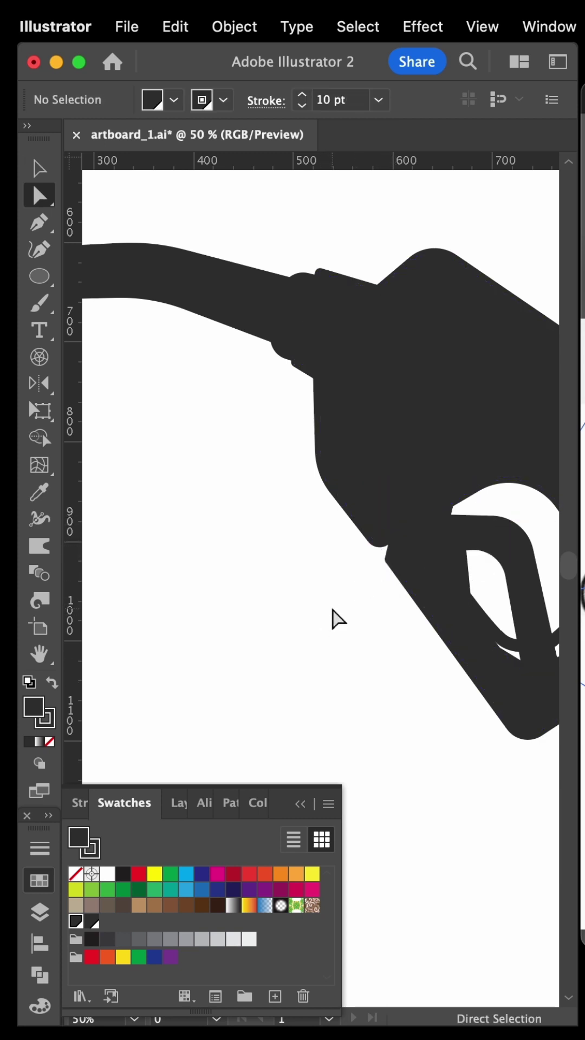
Draw three slanted ribs across the spout near the collar, projecting slightly past both of its edges
key(super+0)
key(p)
key(super+equal)
key(super+equal)
key(super+equal)
scroll(295, 446, up, 5)
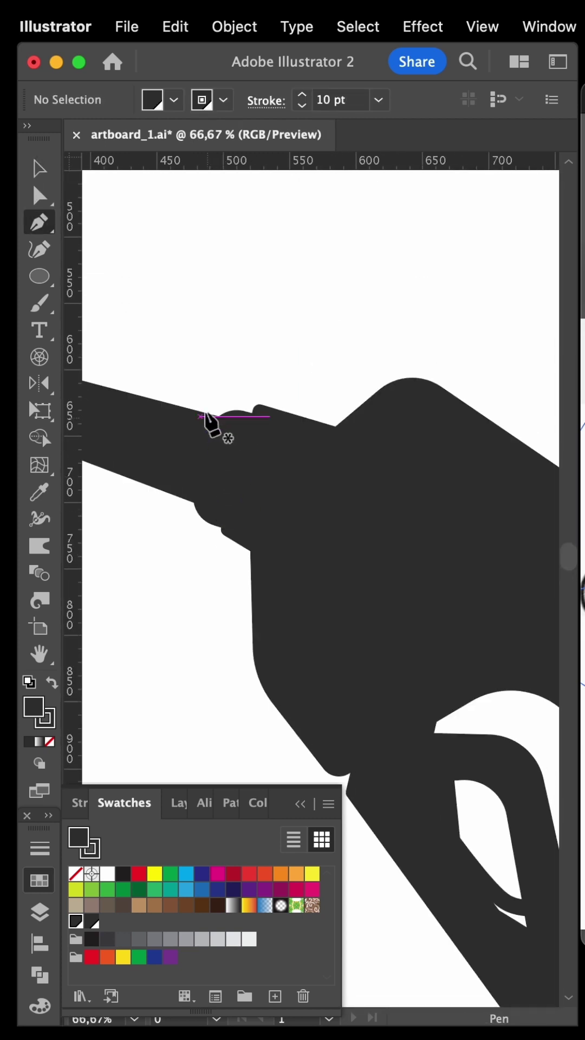
click(146, 488)
key(a)
click(144, 490)
drag(163, 398, 259, 374)
key(v)
click(325, 376)
key(super+0)
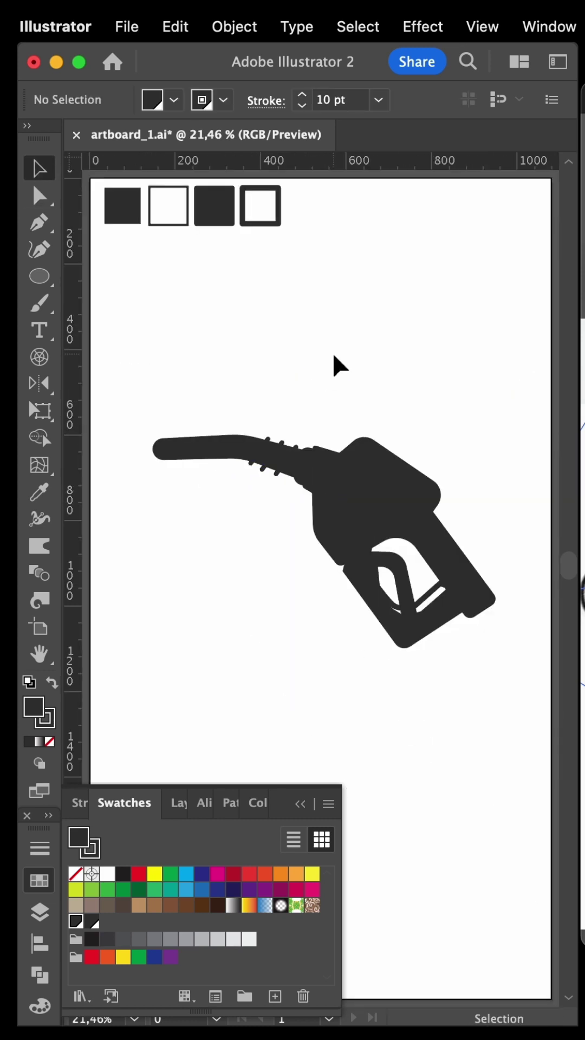
Set the stroke weight of the spout ribs to 16 pt
click(79, 803)
click(237, 678)
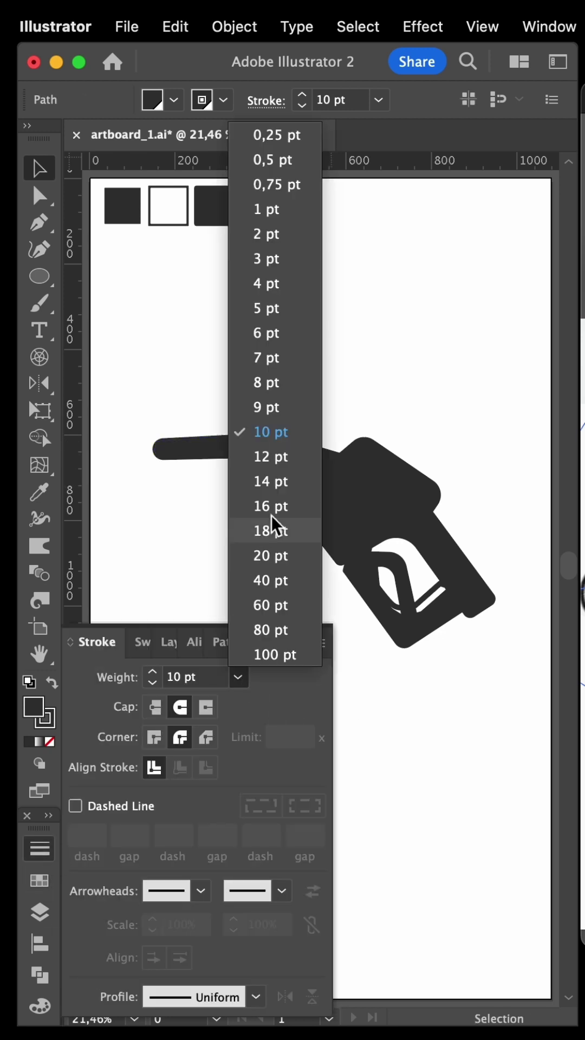
click(271, 502)
click(353, 365)
click(290, 644)
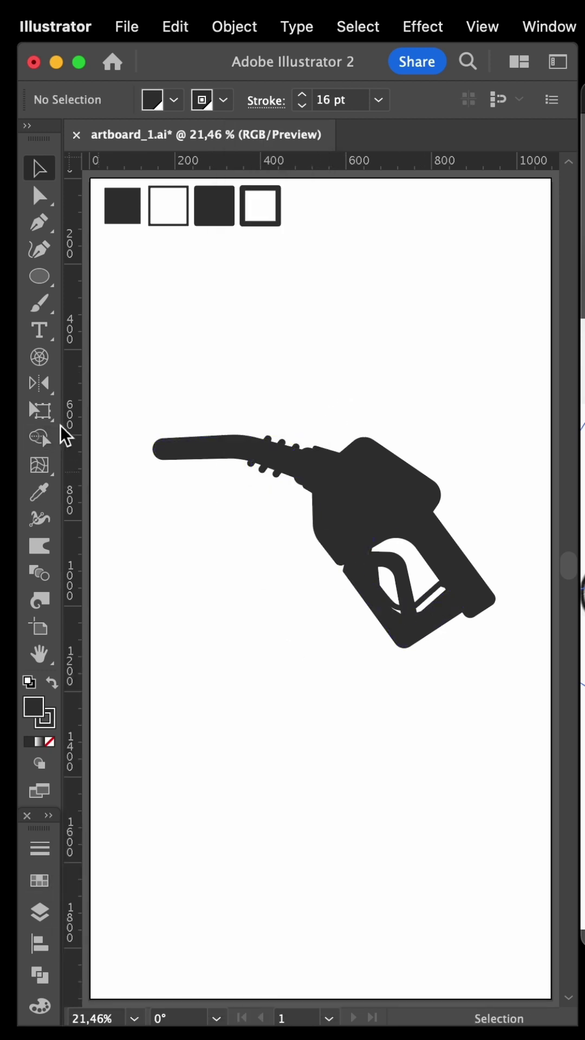
Draw the hose from the grip's end down to the artboard's lower edge as a 40 pt line with a smoothly rounded bend
key(p)
scroll(494, 646, up, 1)
click(524, 693)
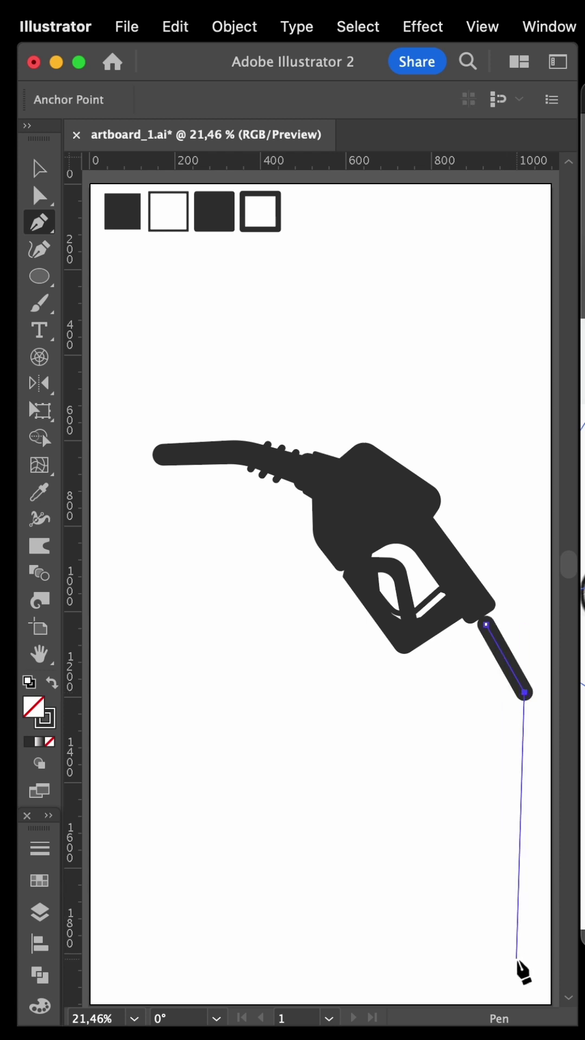
click(525, 970)
key(a)
drag(503, 698, 434, 769)
key(v)
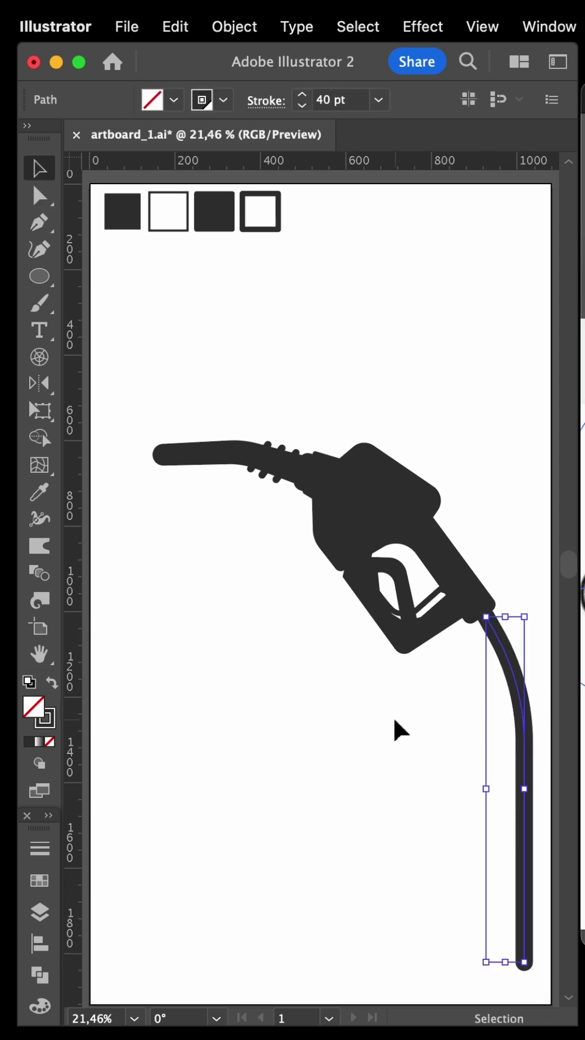
Copy the body's upper edge, shift it inward, and style it as a white 5 pt highlight line
key(a)
click(418, 466)
scroll(433, 406, up, 3)
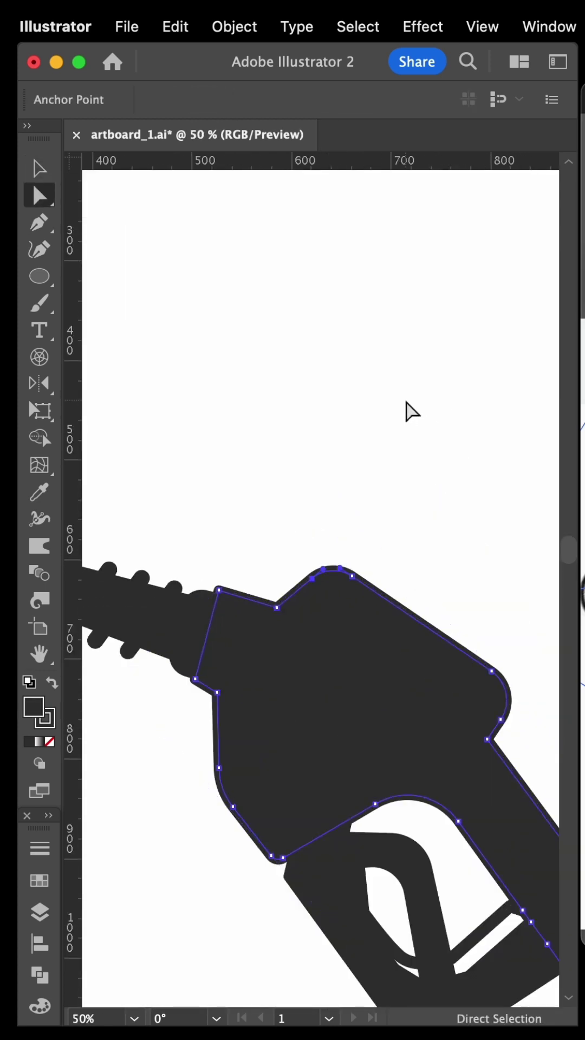
click(108, 872)
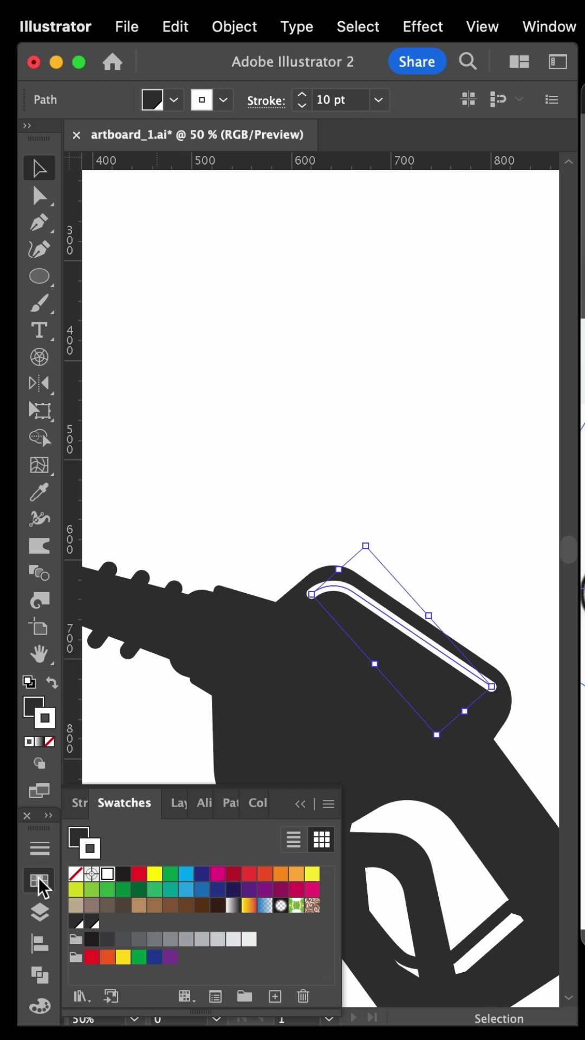
click(40, 848)
click(238, 677)
click(295, 328)
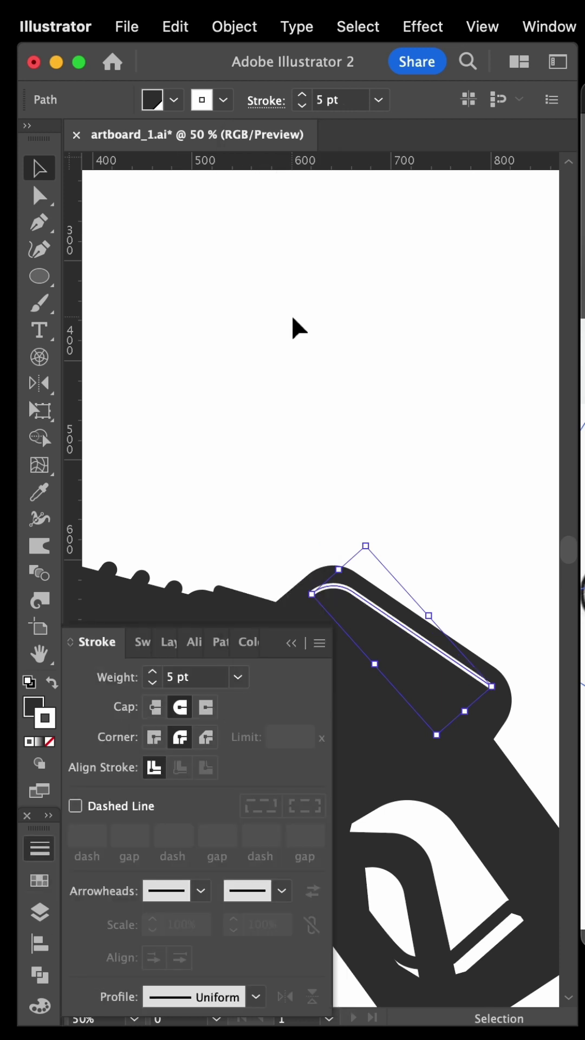
Cut a short segment out of the body's highlight with Scissors, leaving a gap near its lower end
key(c)
click(444, 660)
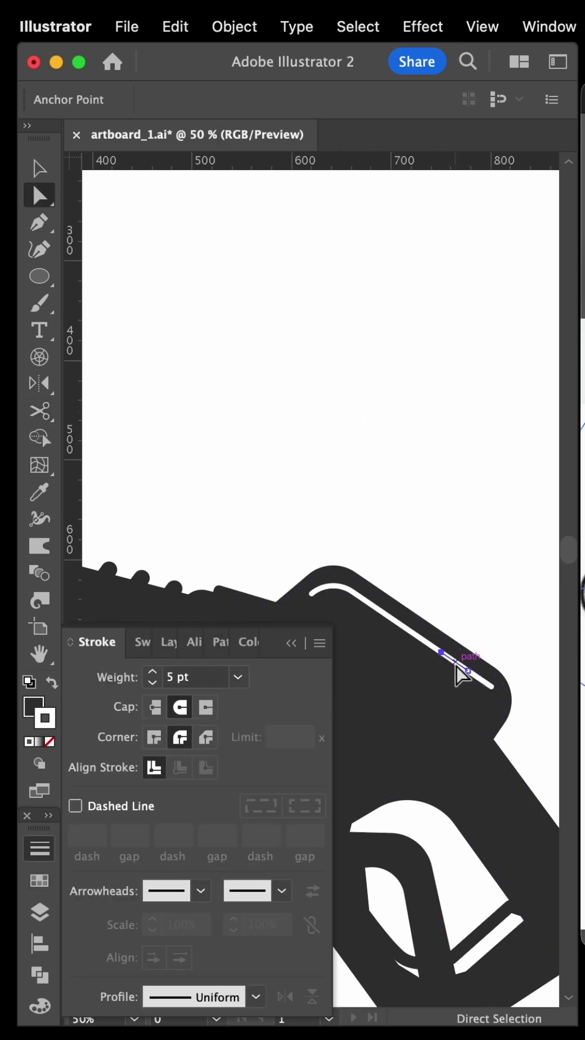
click(372, 534)
key(super+0)
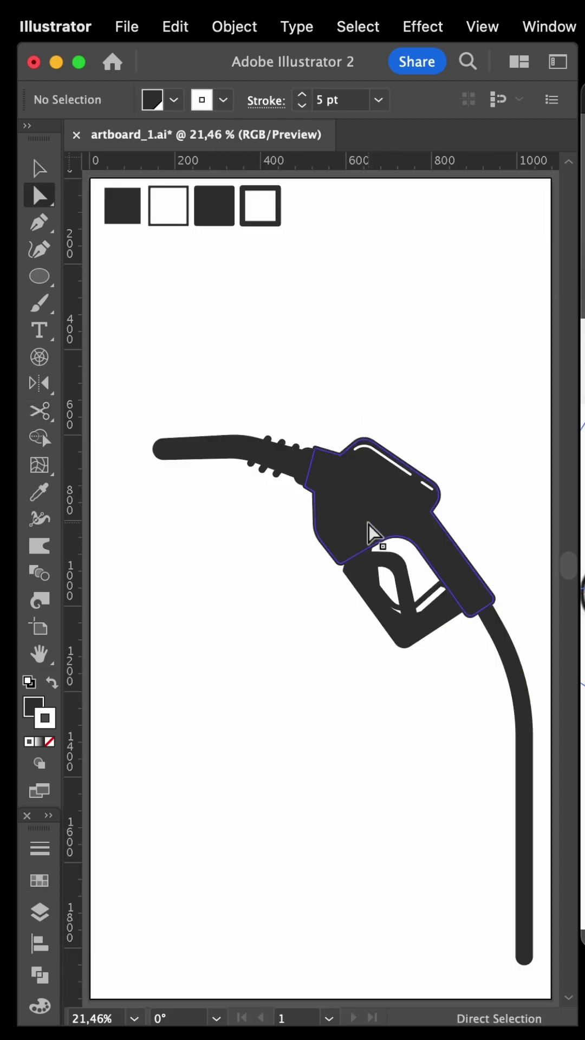
Draw a straight white highlight line just inside the grip's back edge with the Pen tool
scroll(369, 534, up, 2)
scroll(366, 557, right, 4)
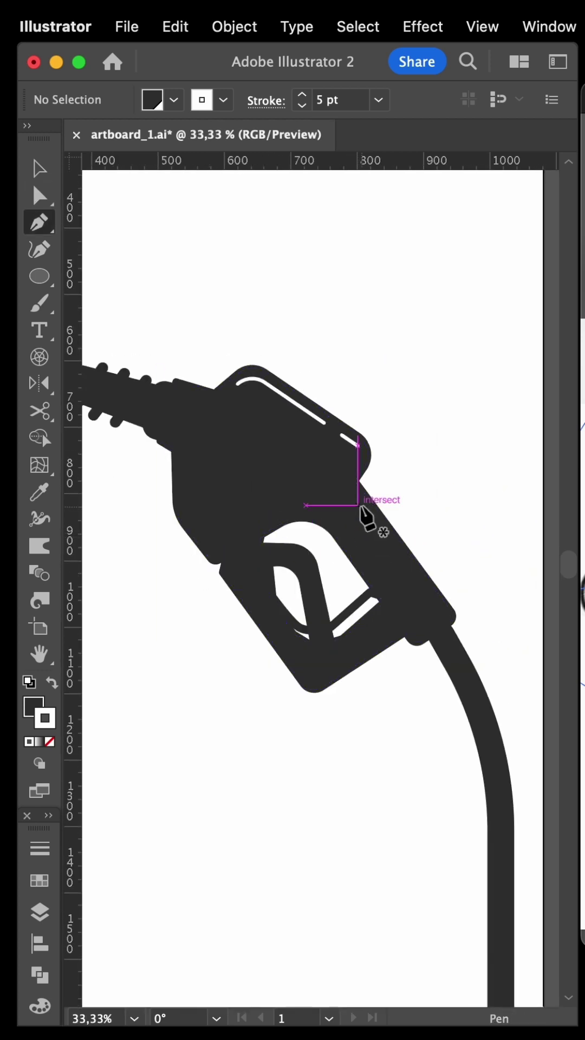
click(440, 608)
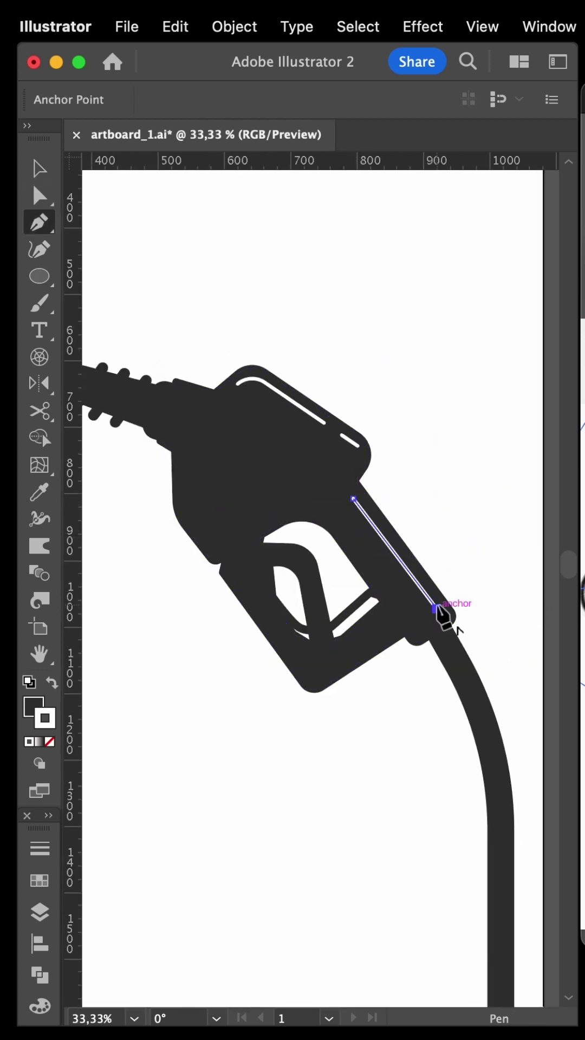
key(super+shift+a)
Cut the grip's highlight line with Scissors and delete a short segment near its lower end
key(b)
key(c)
click(408, 566)
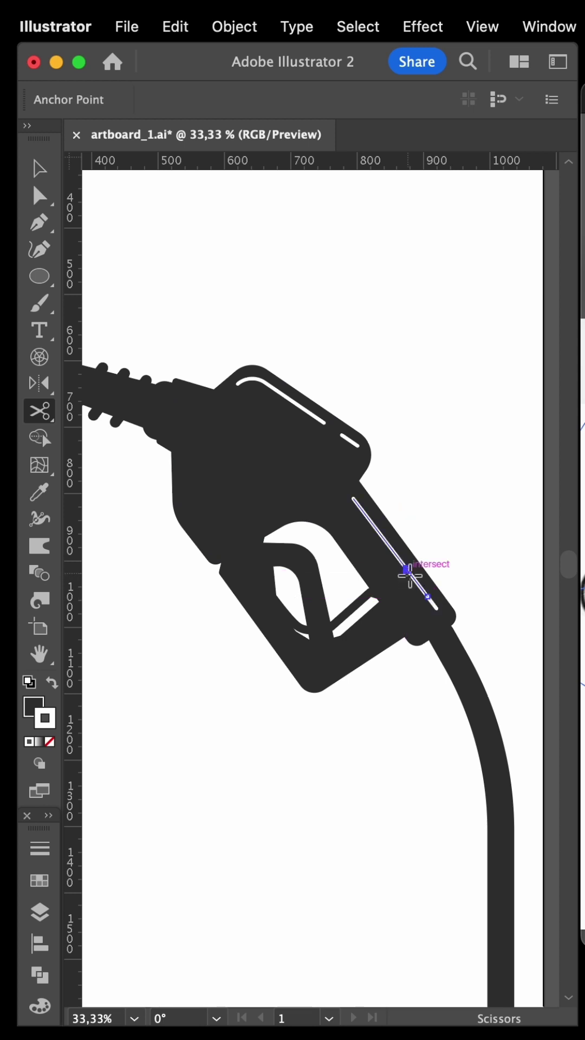
key(Delete)
key(v)
Copy the spout's upper edge, shift it inward, and match it to the body's white 5 pt highlight line
drag(299, 679, 358, 634)
scroll(325, 596, left, 5)
scroll(325, 596, up, 2)
key(a)
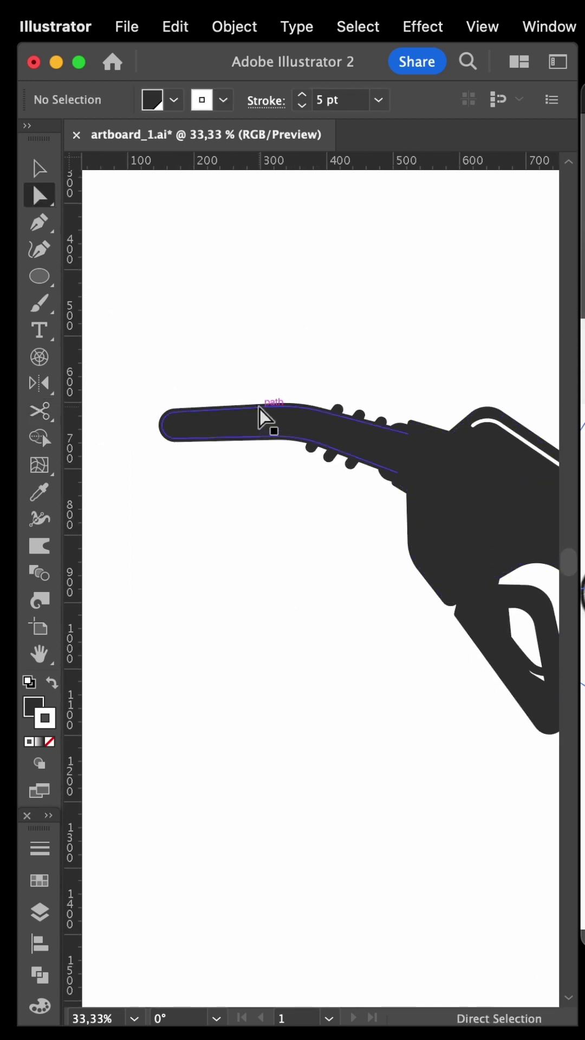
click(278, 437)
key(v)
click(287, 416)
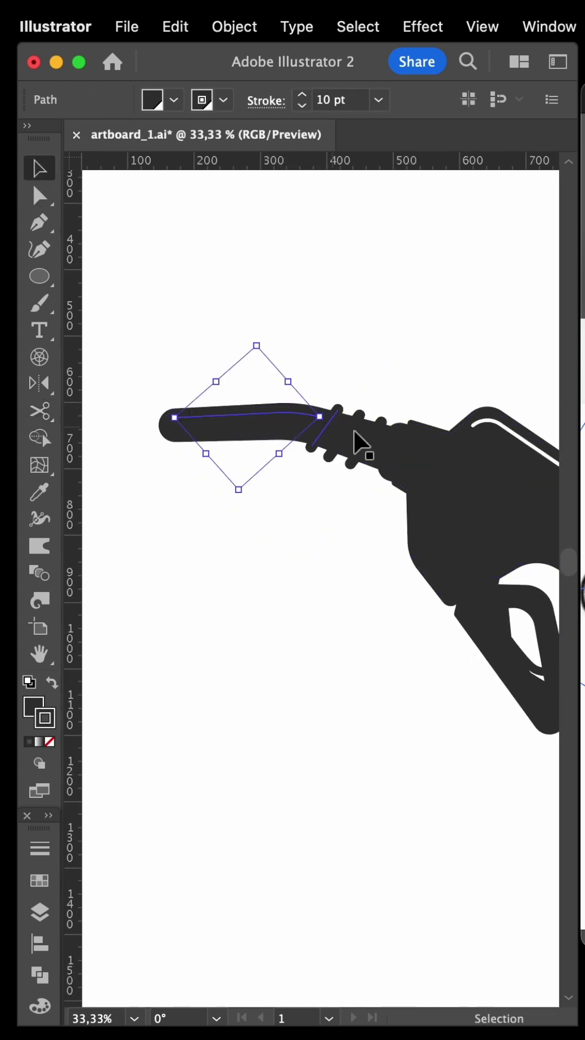
key(i)
click(490, 424)
key(v)
key(super+shift+a)
Draw a circle about 200 px wide below the spout, stretch it upward, and convert its top anchor to a sharp corner
key(l)
mouse_move(128, 508)
mouse_down()
mouse_move(165, 590)
mouse_move(255, 636)
mouse_up()
key(a)
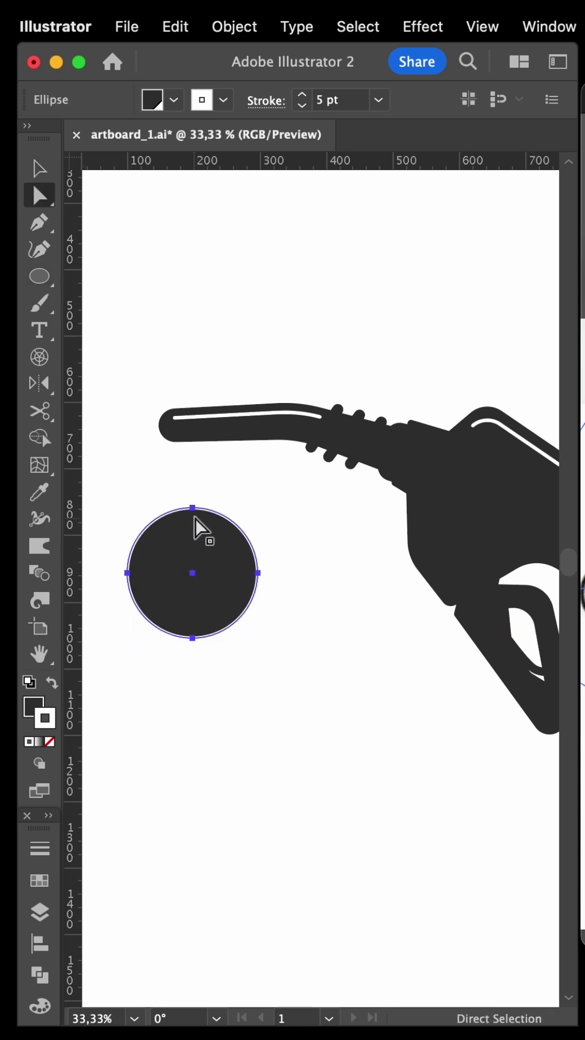
mouse_move(192, 507)
mouse_down()
mouse_move(198, 457)
mouse_move(194, 491)
mouse_up()
key(super+shift+a)
key(shift+c)
click(194, 492)
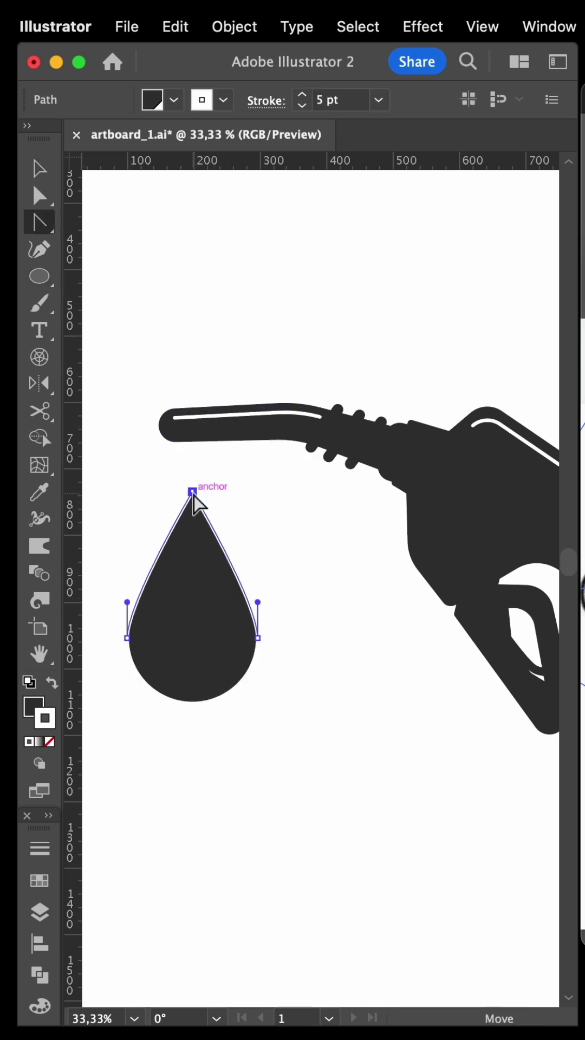
Lengthen the upper curve handles on both side anchors of the drop and move it up beneath the spout's tip
key(a)
drag(106, 650, 107, 648)
drag(257, 603, 258, 576)
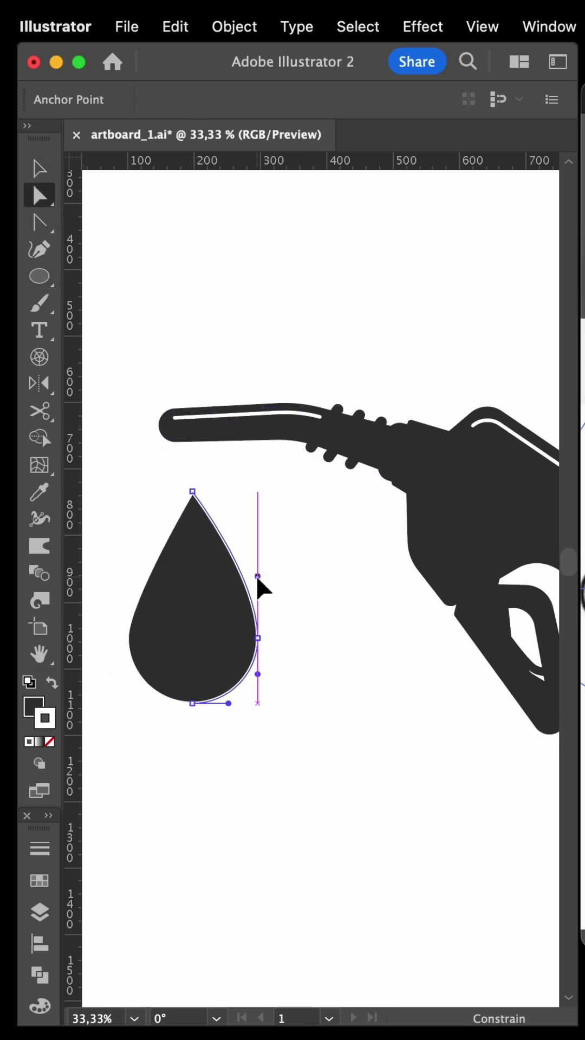
drag(128, 636, 128, 588)
click(359, 738)
key(v)
drag(223, 589, 196, 534)
key(super+0)
Copy the drop's lower-left edge, shift it inside the drop, and set its white stroke to 10 pt
key(a)
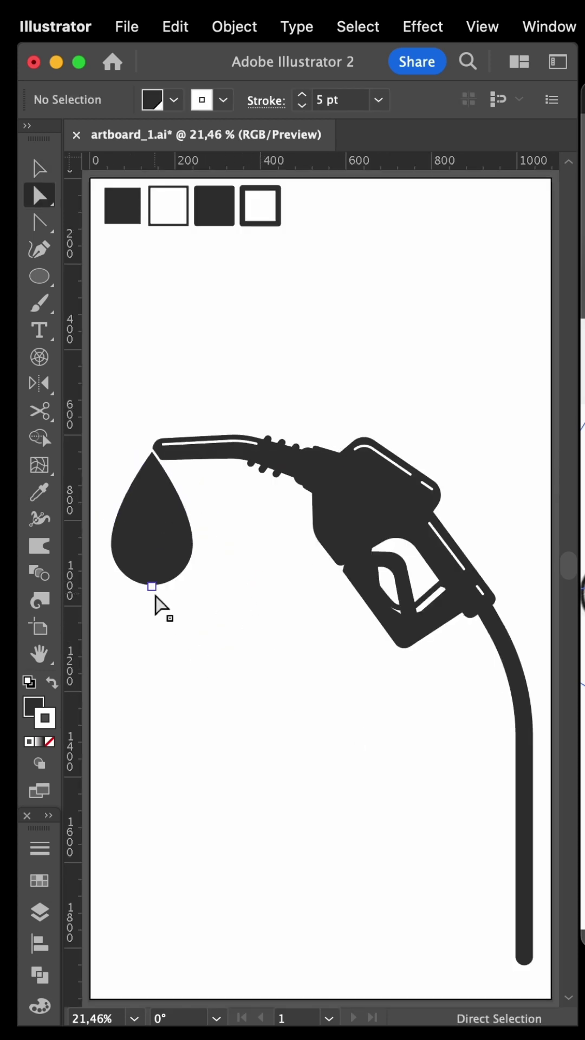
click(128, 583)
key(v)
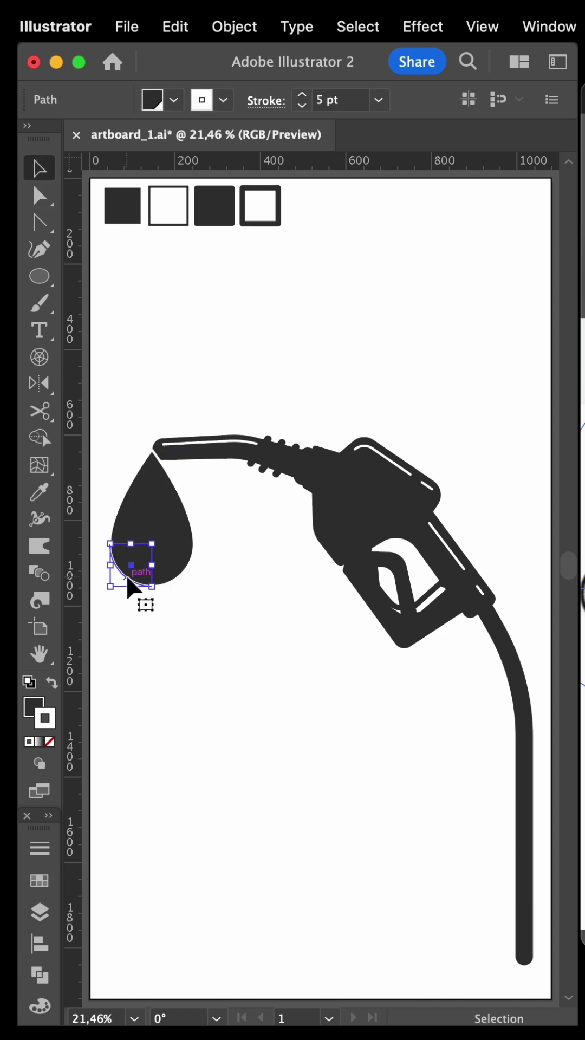
click(40, 849)
click(239, 677)
click(239, 495)
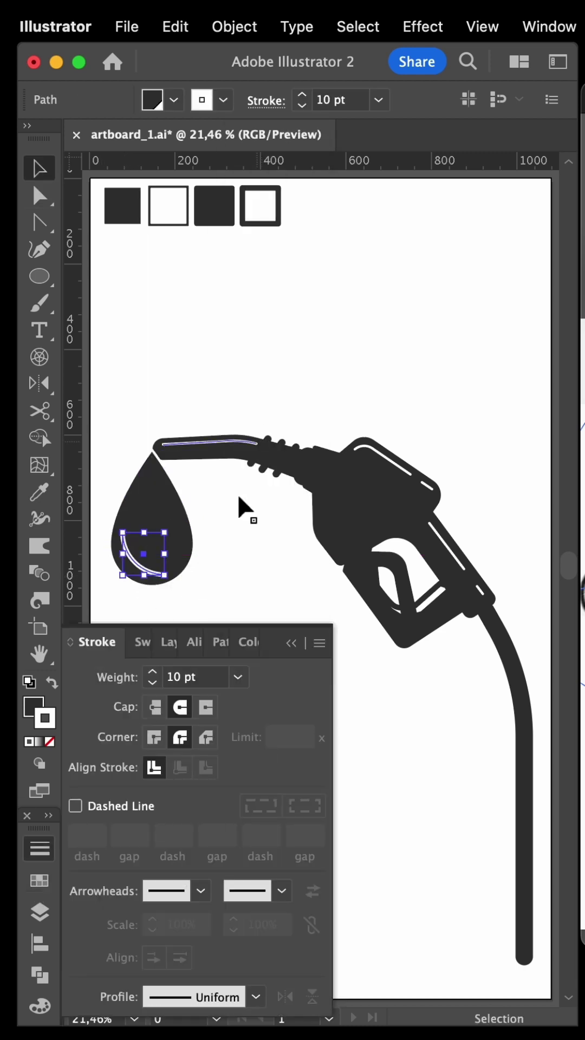
Apply a tapered width profile to the drop's highlight and nudge it about 7 px left, nearer the drop's edge
click(255, 997)
click(185, 783)
click(291, 643)
click(227, 612)
drag(146, 575, 144, 580)
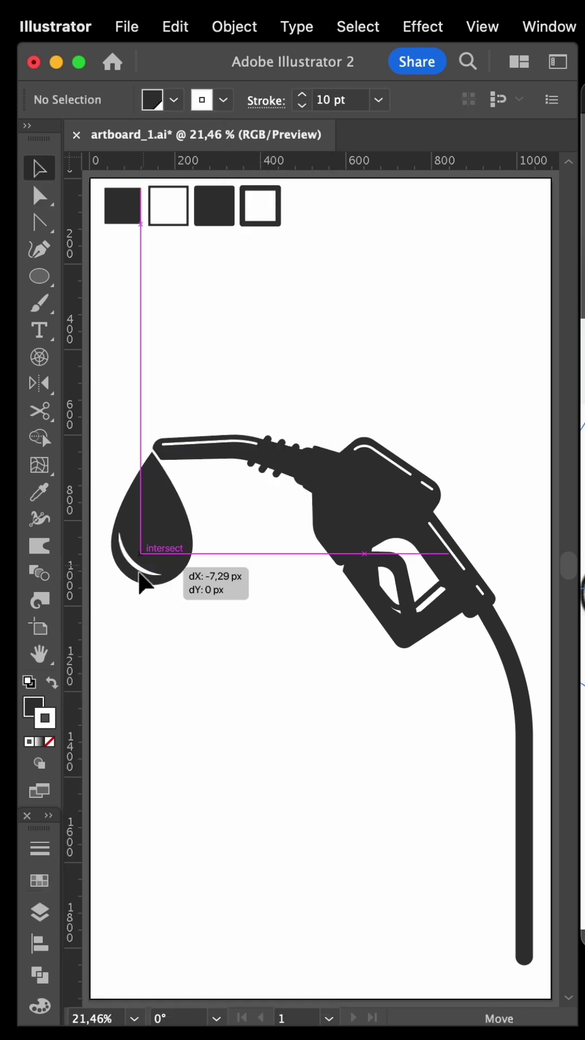
Add two smaller copies of the highlighted drop, one overlapping the large drop's lower right and the smallest farther below
drag(226, 645, 130, 542)
drag(161, 537, 202, 676)
key(e)
drag(237, 729, 162, 706)
key(v)
key(e)
drag(162, 707, 157, 704)
key(v)
click(217, 612)
click(192, 603)
key(a)
key(v)
click(243, 673)
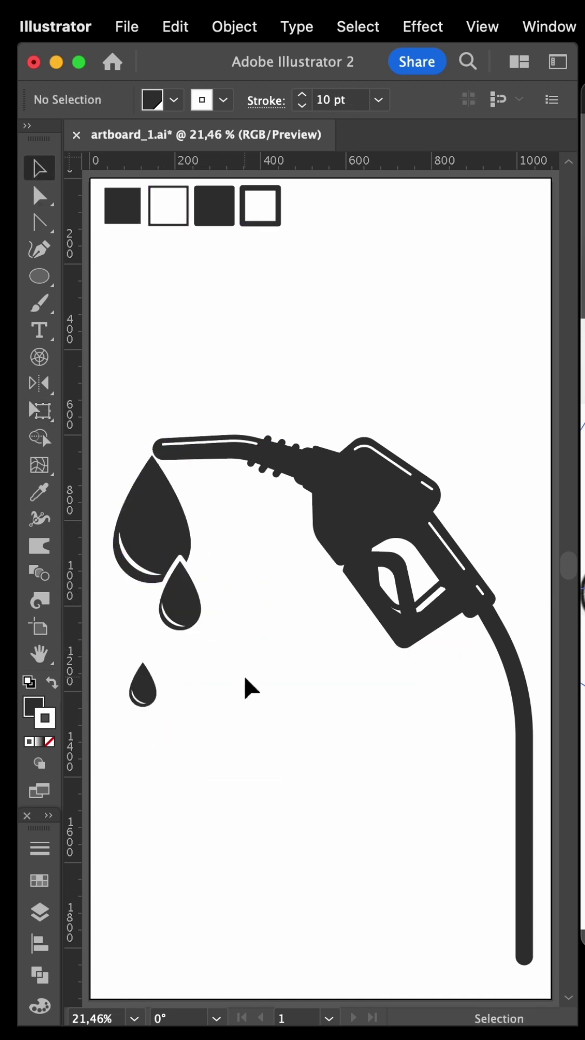
Extend the hose's lower end straight down past the artboard's bottom edge
scroll(487, 785, down, 5)
drag(524, 785, 528, 856)
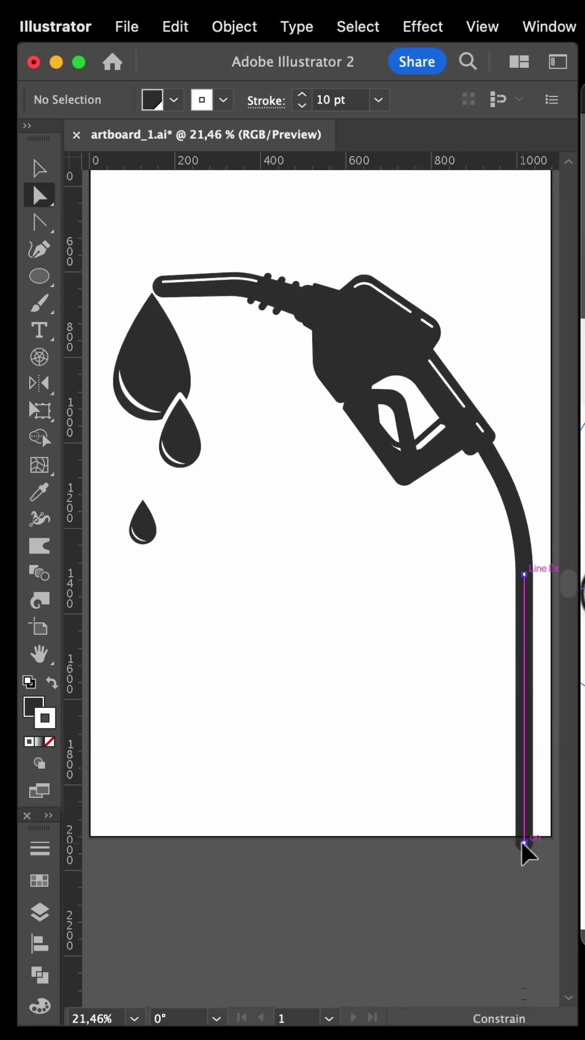
scroll(527, 849, up, 5)
click(507, 451)
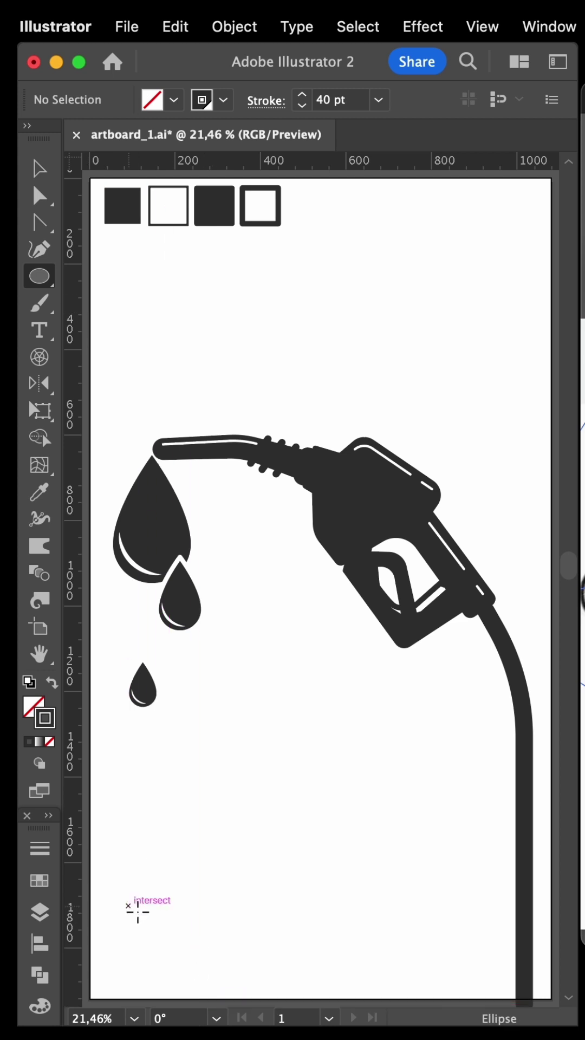
Draw a flat ellipse about 235 px wide near the artboard's lower-left corner and give it the dark fill and 10 pt dark stroke
drag(127, 904, 227, 927)
key(i)
click(214, 206)
key(v)
click(269, 931)
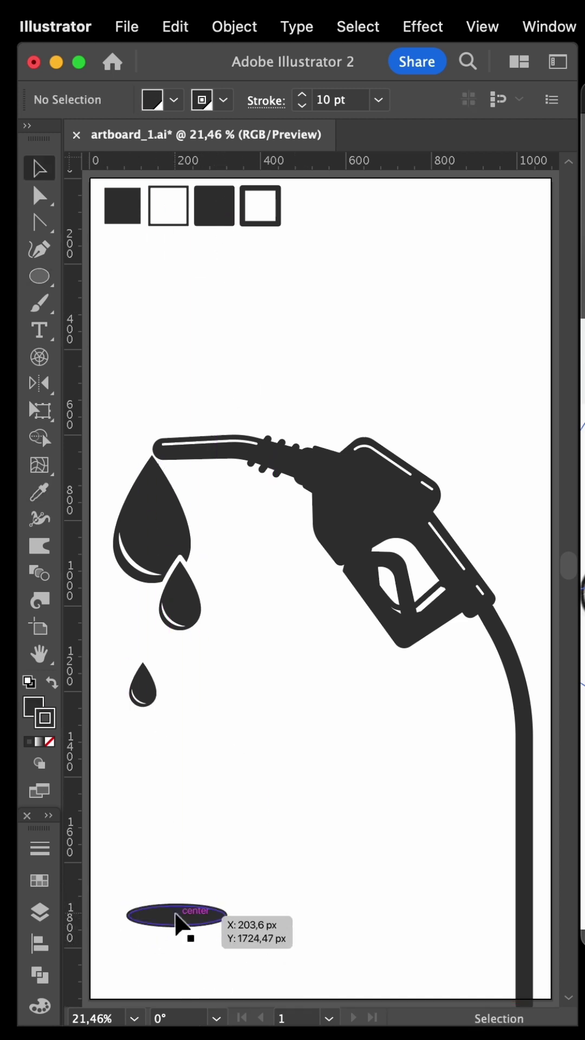
Duplicate the flat ellipse into an overlapping four-ellipse puddle, scaling down the uppermost and lowermost copies
mouse_move(176, 916)
mouse_down()
mouse_move(221, 889)
mouse_move(151, 889)
mouse_move(206, 929)
mouse_up()
click(252, 888)
drag(139, 905, 172, 940)
click(371, 848)
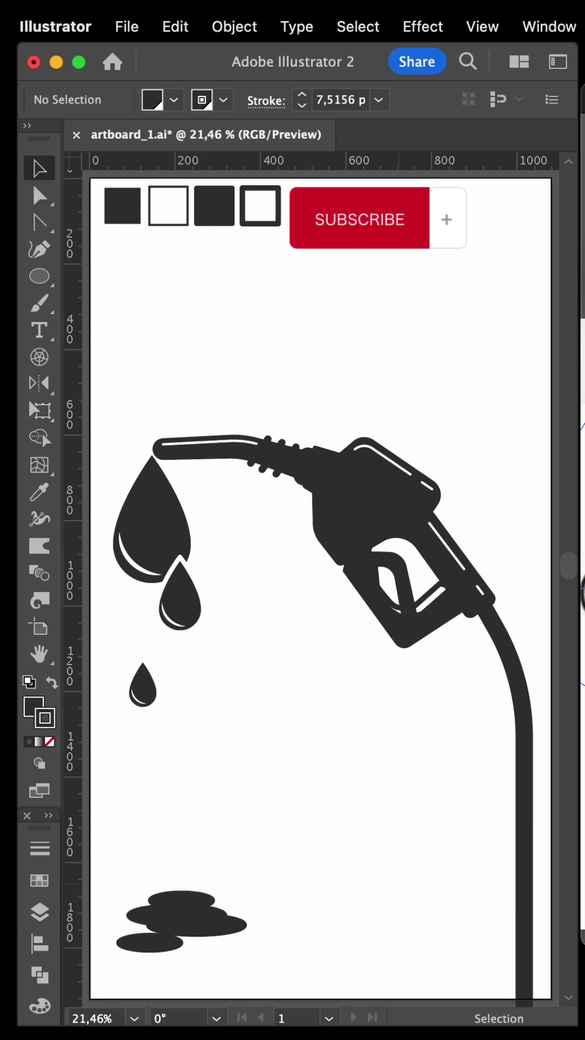